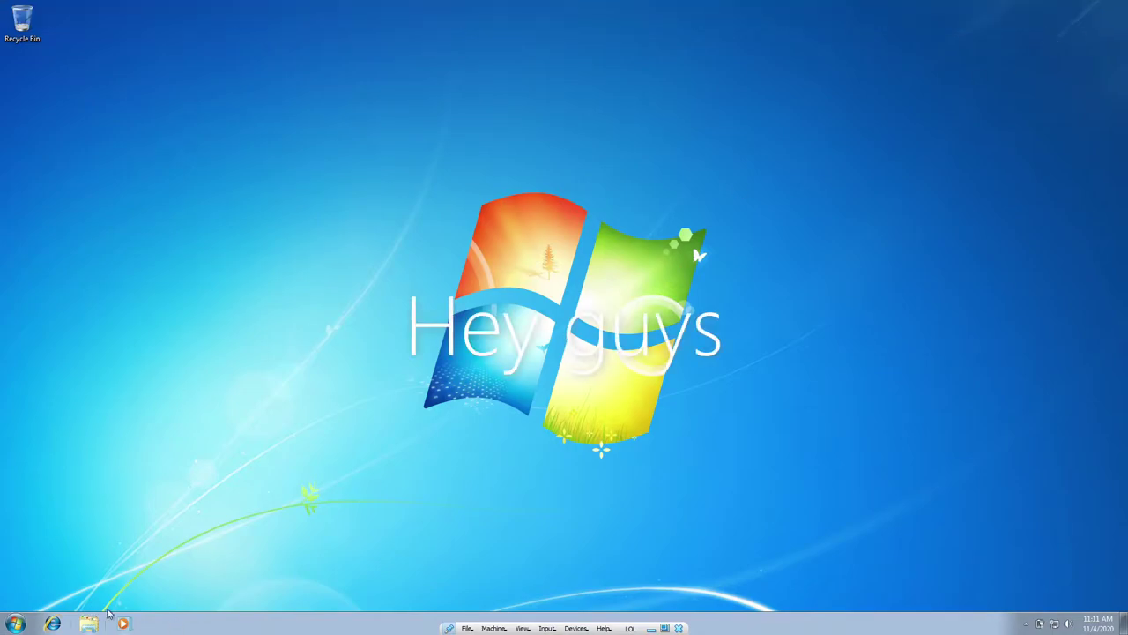
# Open the desktop's Personalization settings and apply the Windows 7 Aero theme
pyautogui.rightClick(302, 404)
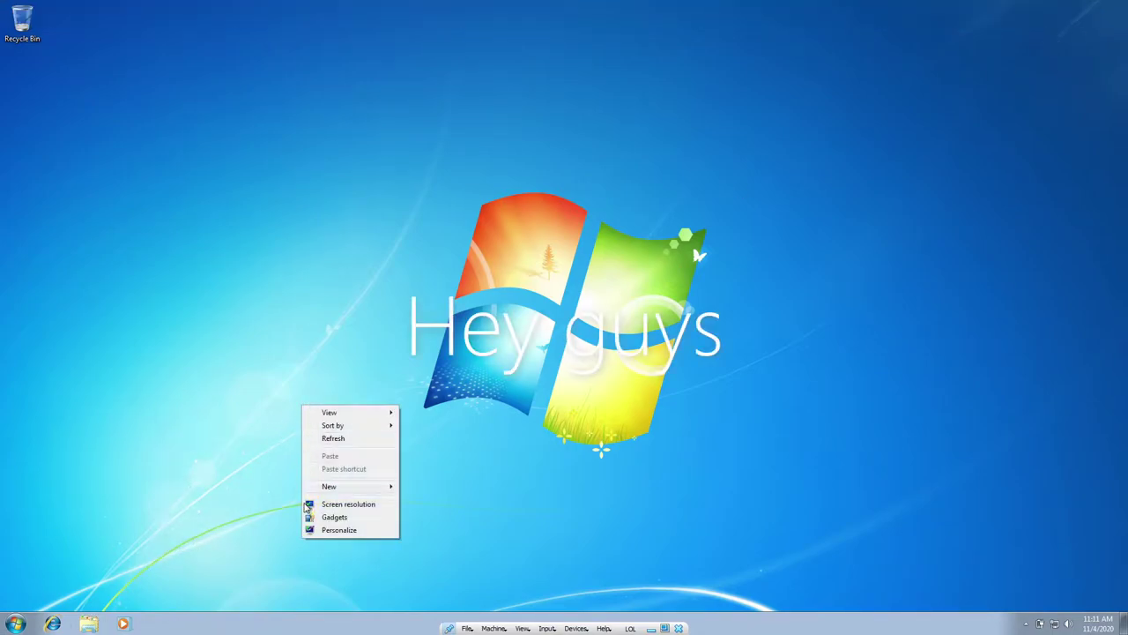
pyautogui.click(334, 530)
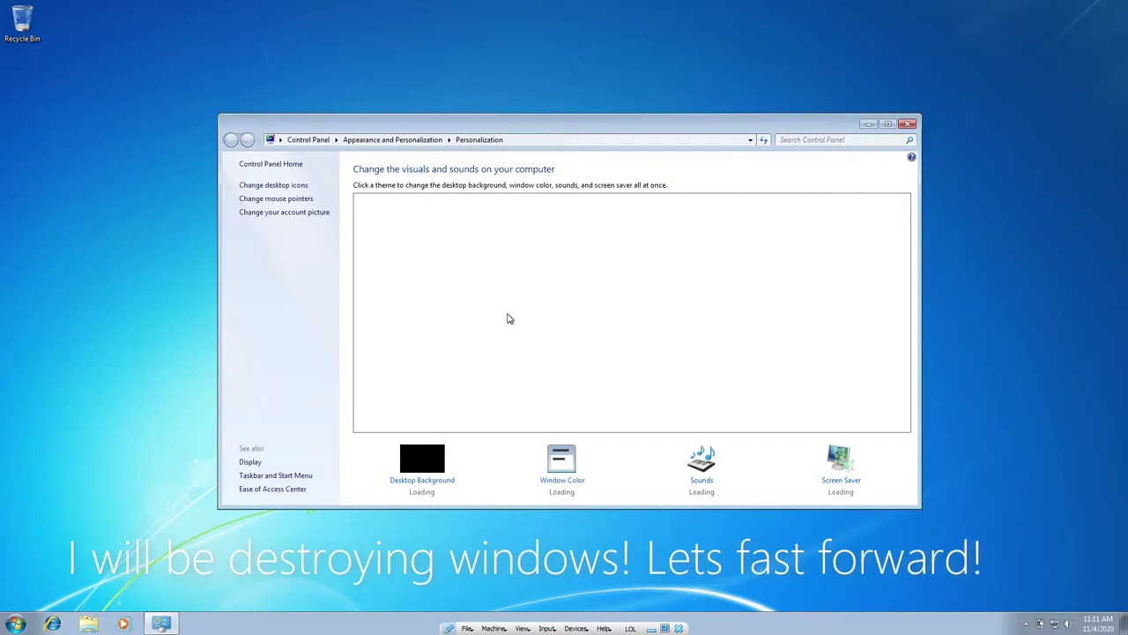
pyautogui.click(401, 342)
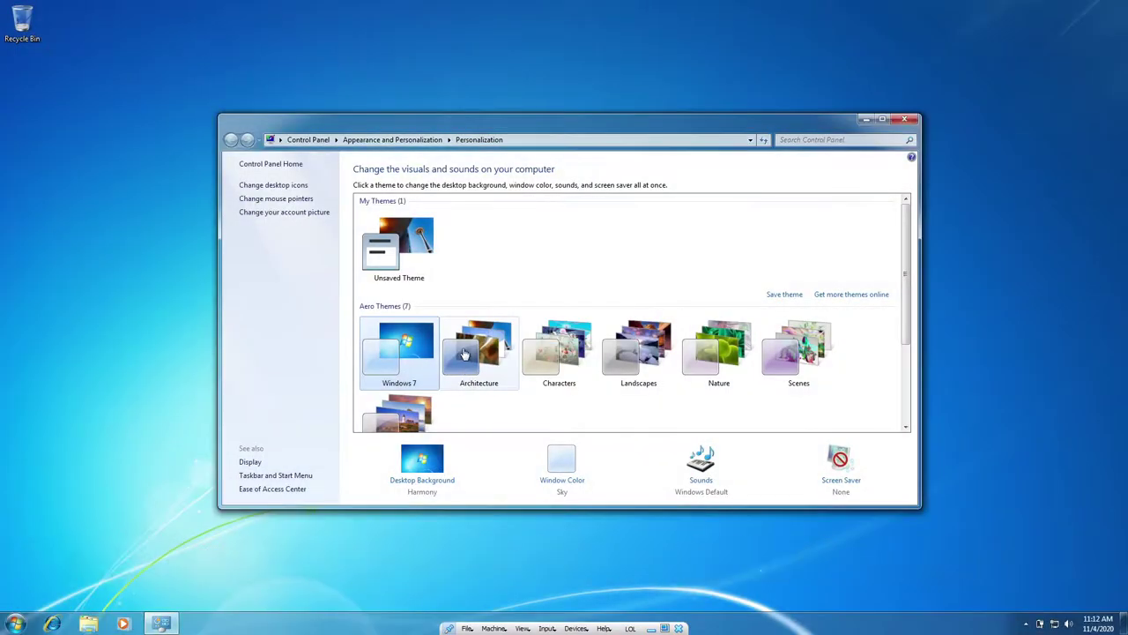
# Delete the Unsaved Theme from My Themes and close the Personalization window
pyautogui.scroll(-2, 490, 359)
pyautogui.scroll(2, 490, 359)
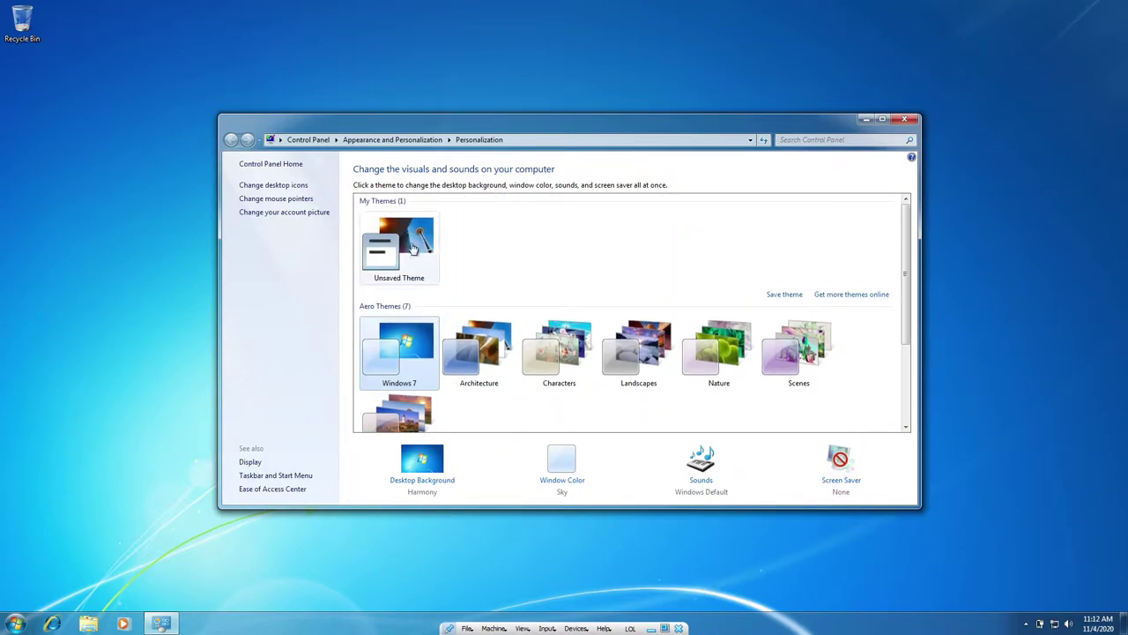
pyautogui.rightClick(412, 246)
pyautogui.click(445, 253)
pyautogui.click(620, 357)
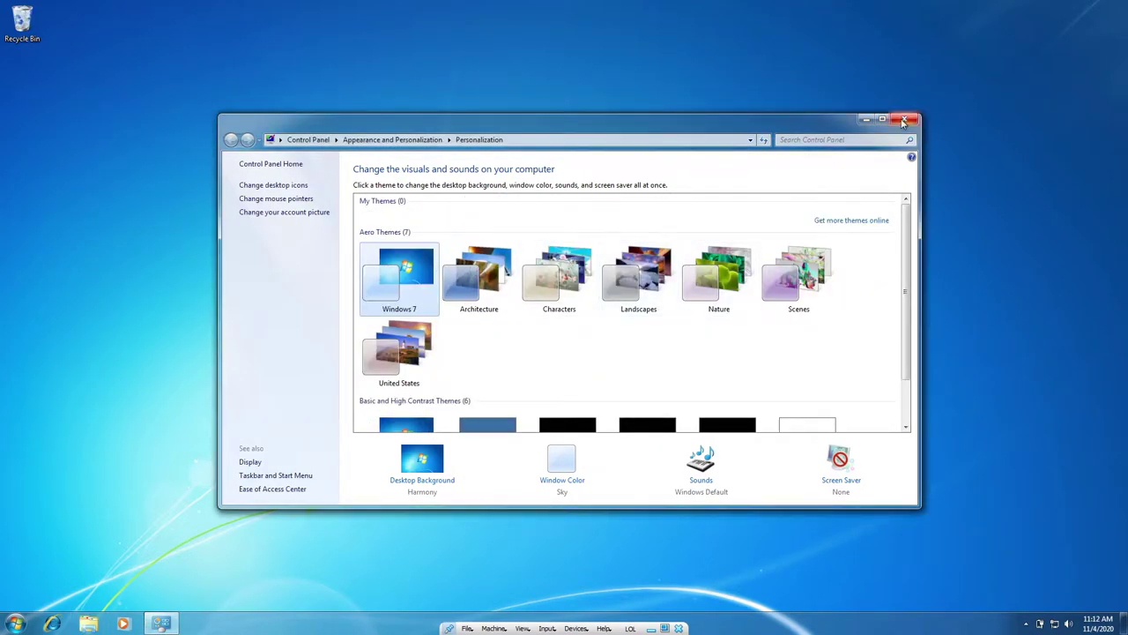
pyautogui.click(902, 122)
# Take a snapshot of the virtual machine named "Back to normal"
pyautogui.click(547, 629)
pyautogui.click(523, 629)
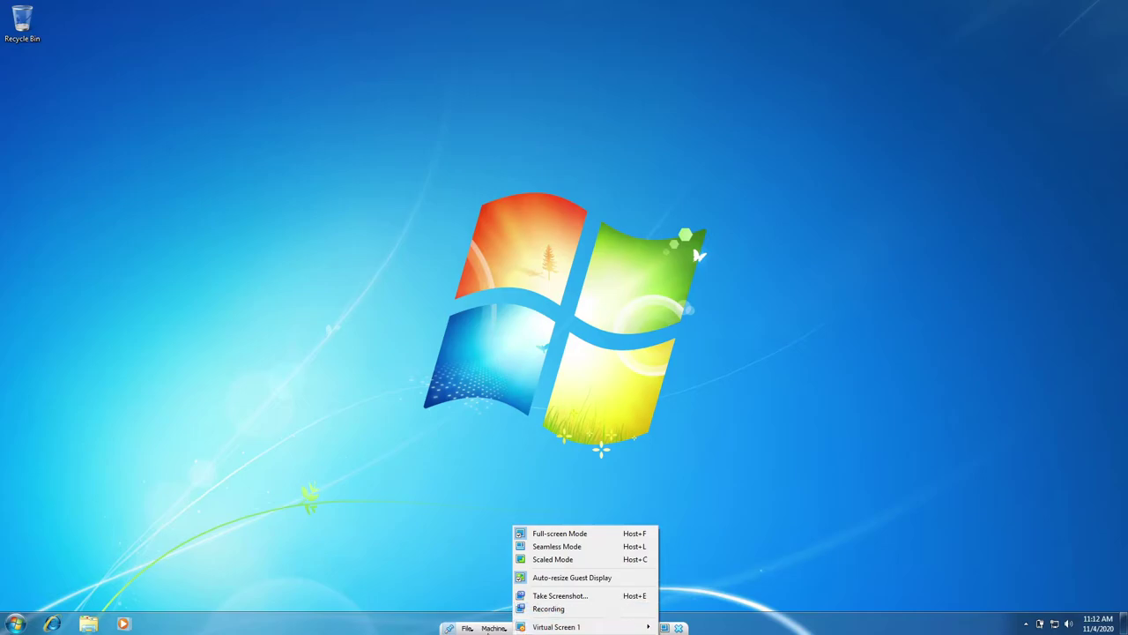
pyautogui.moveTo(488, 631)
pyautogui.click(524, 554)
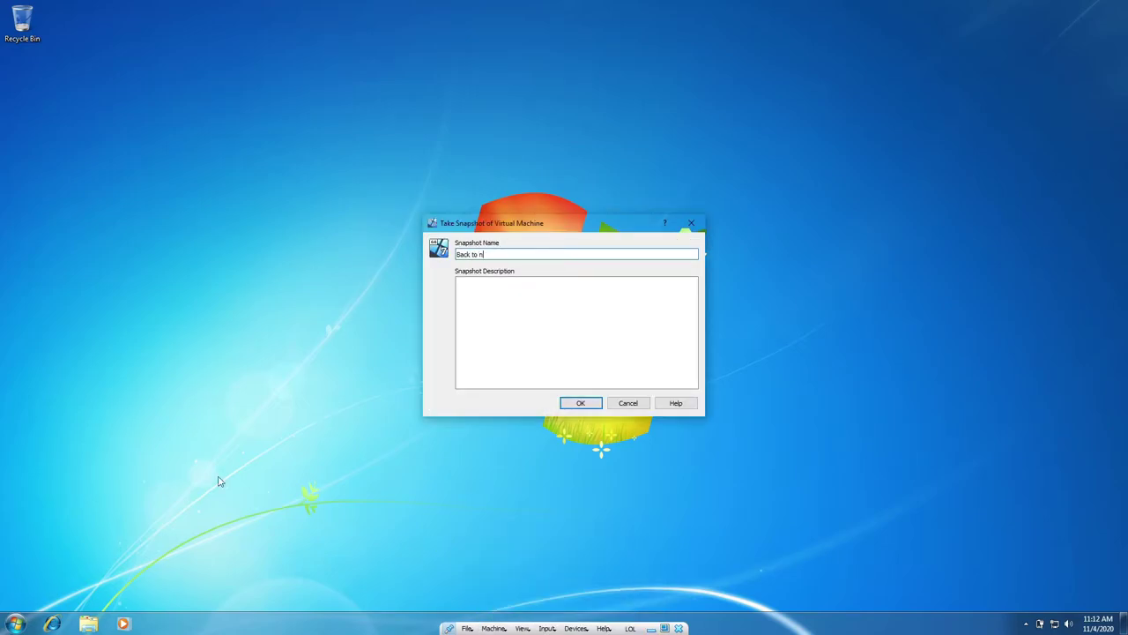
pyautogui.click(581, 402)
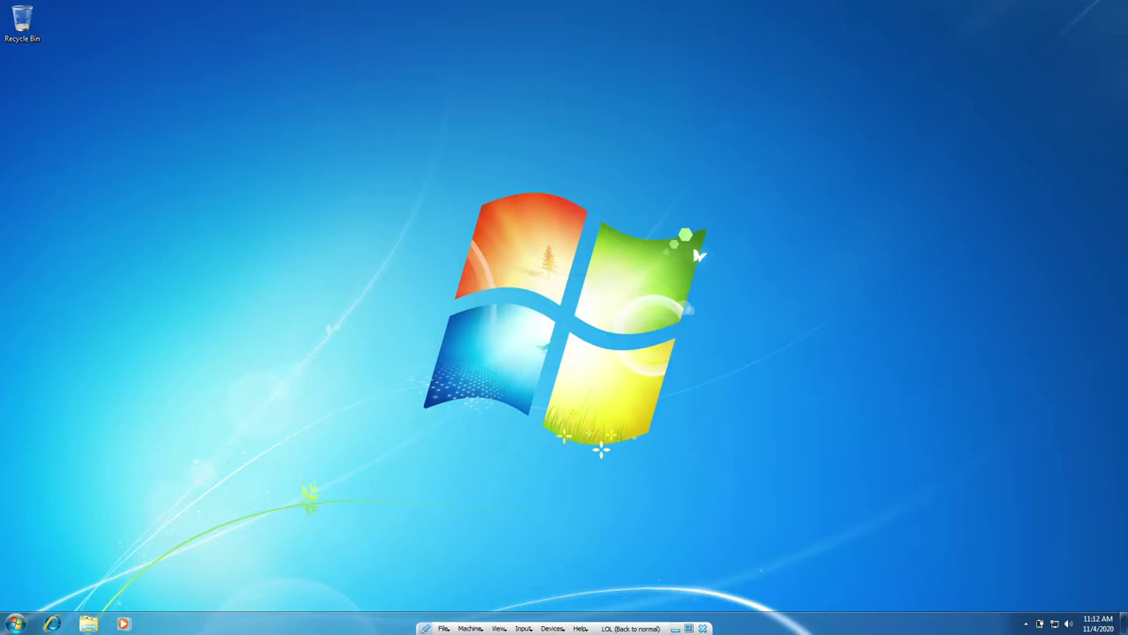
# Leave full-screen mode and take a second snapshot of the virtual machine named "lol"
pyautogui.click(479, 630)
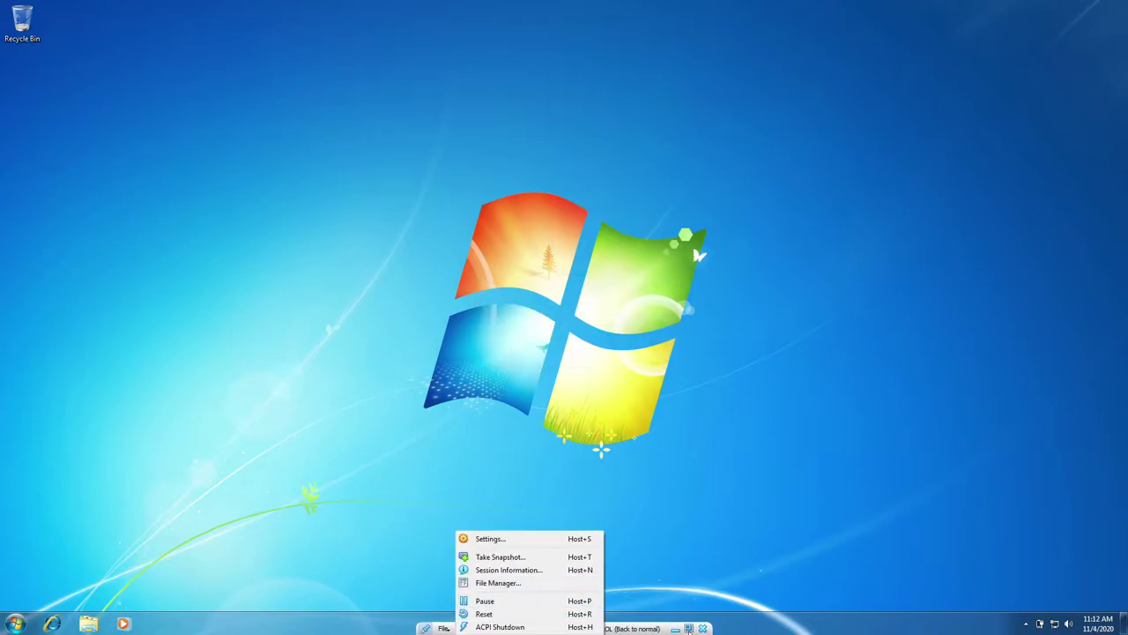
pyautogui.click(690, 628)
pyautogui.rightClick(445, 423)
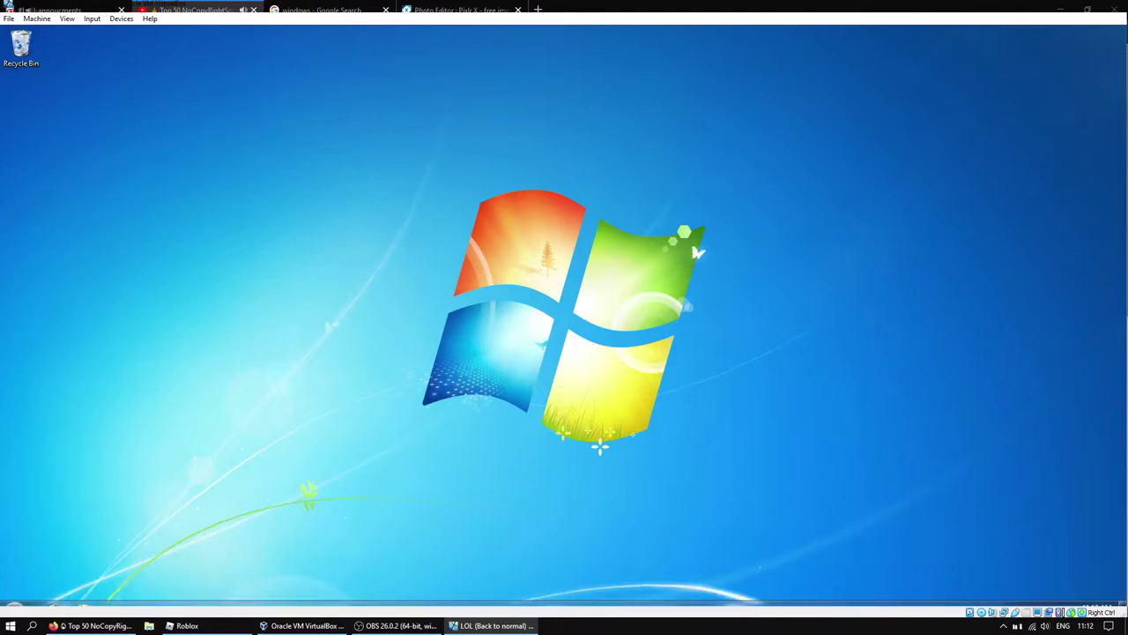
pyautogui.click(69, 19)
pyautogui.moveTo(33, 20)
pyautogui.click(58, 43)
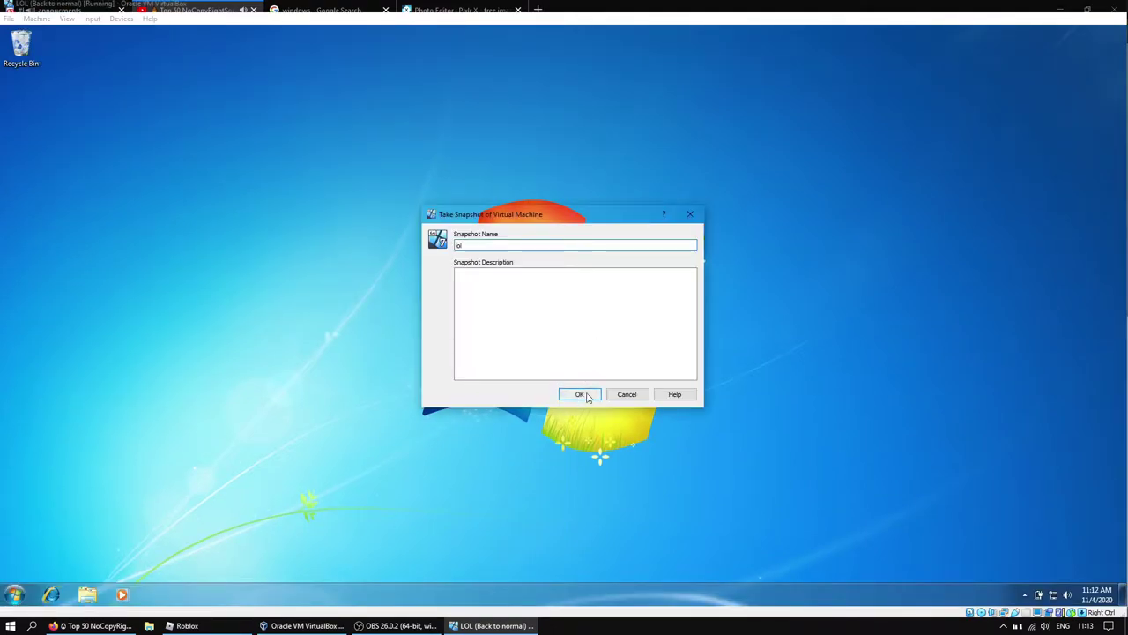
pyautogui.click(580, 394)
# Examine the LOL machine's snapshot list in Oracle VM VirtualBox Manager, and minimize the manager
pyautogui.click(304, 626)
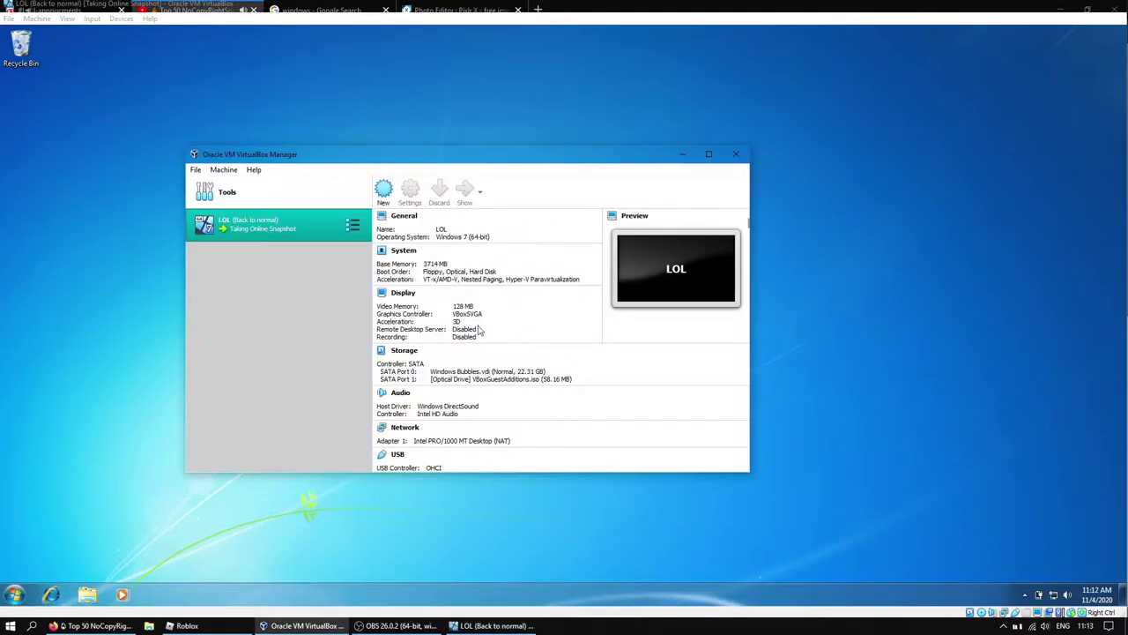
pyautogui.click(355, 228)
pyautogui.click(404, 248)
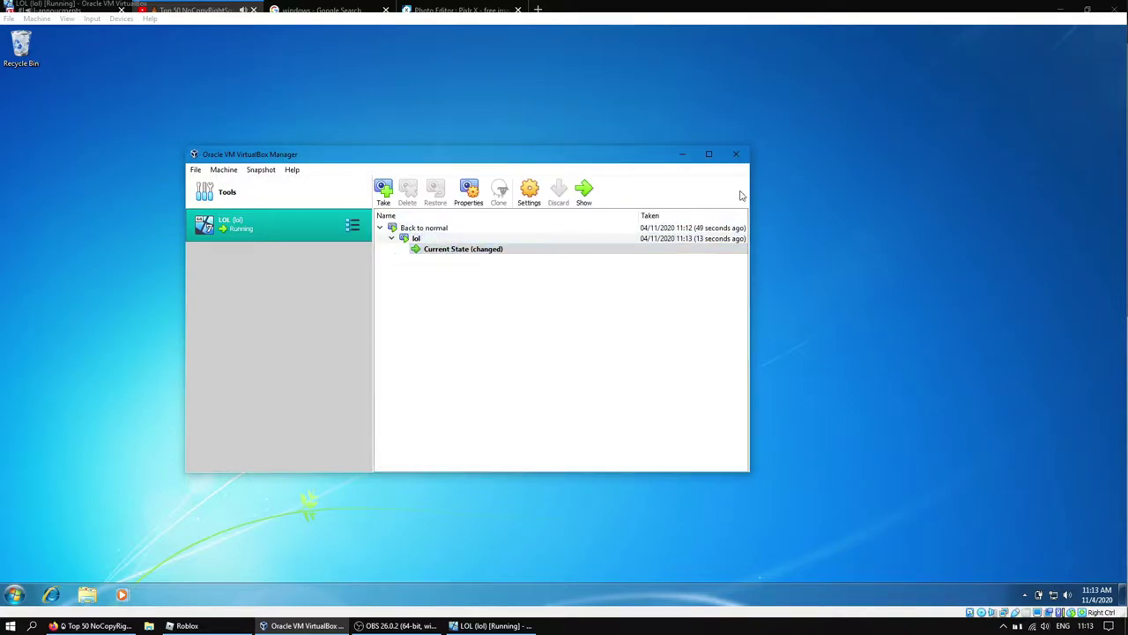
pyautogui.click(683, 154)
# Switch the running virtual machine back to full-screen mode
pyautogui.click(67, 18)
pyautogui.click(101, 30)
pyautogui.click(537, 359)
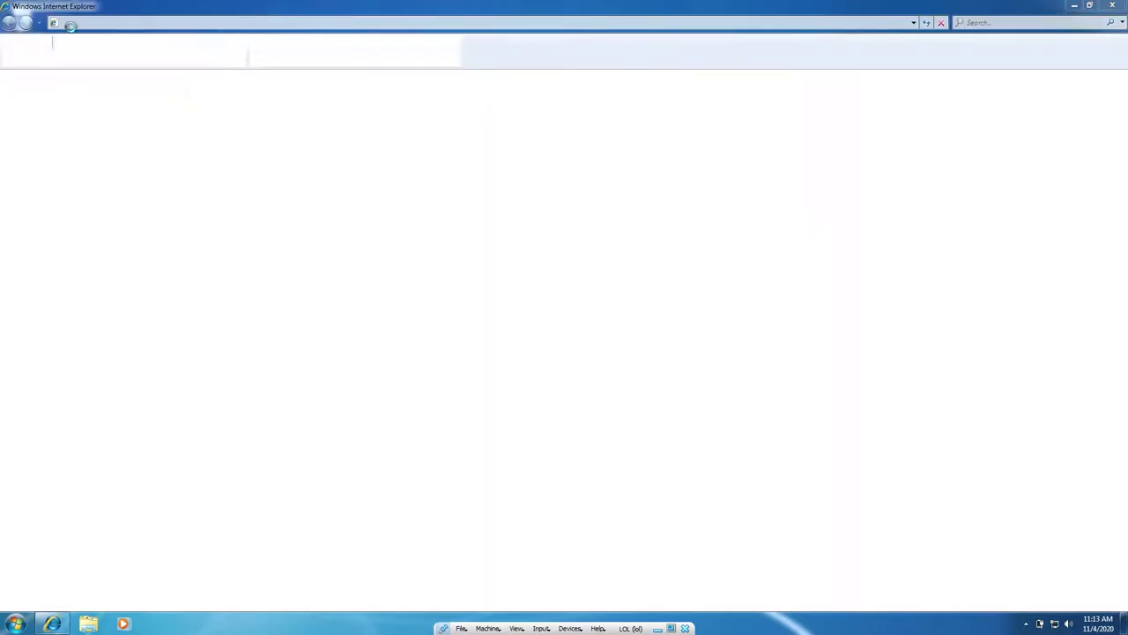
# Enter "google chrome" as the search term in Internet Explorer, replacing the first text entered
pyautogui.click(666, 235)
pyautogui.click(988, 26)
pyautogui.write('internet exp')
pyautogui.hotkey('ctrl', 'a')
pyautogui.write('google chrome')
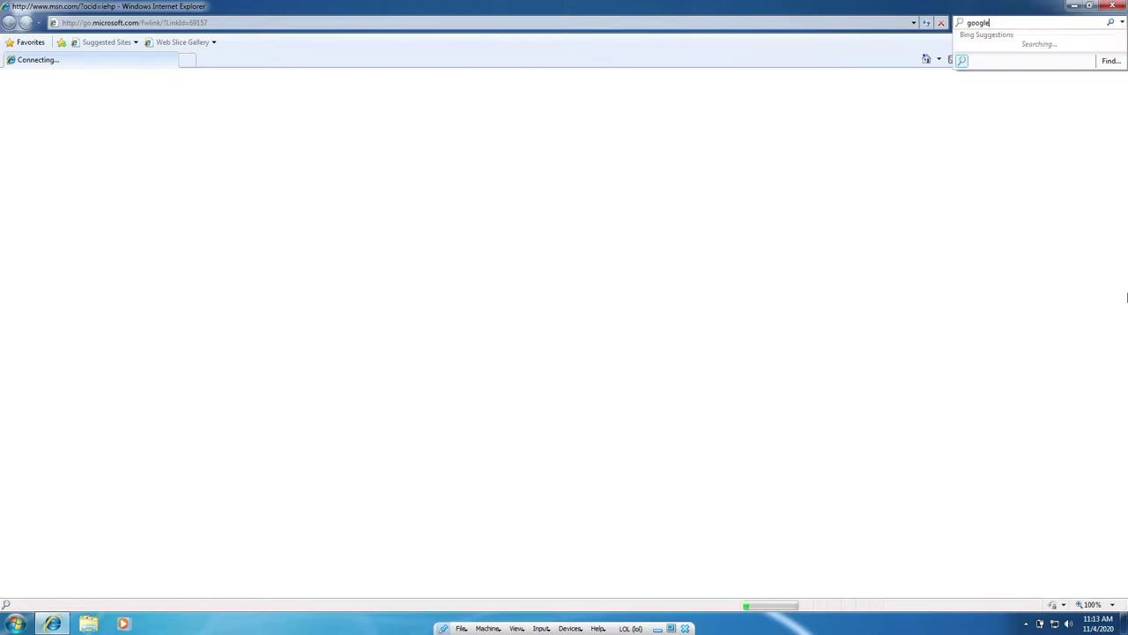
# Look over the list of all installed programs and clear the Internet Explorer window off the desktop
pyautogui.click(3, 627)
pyautogui.click(68, 570)
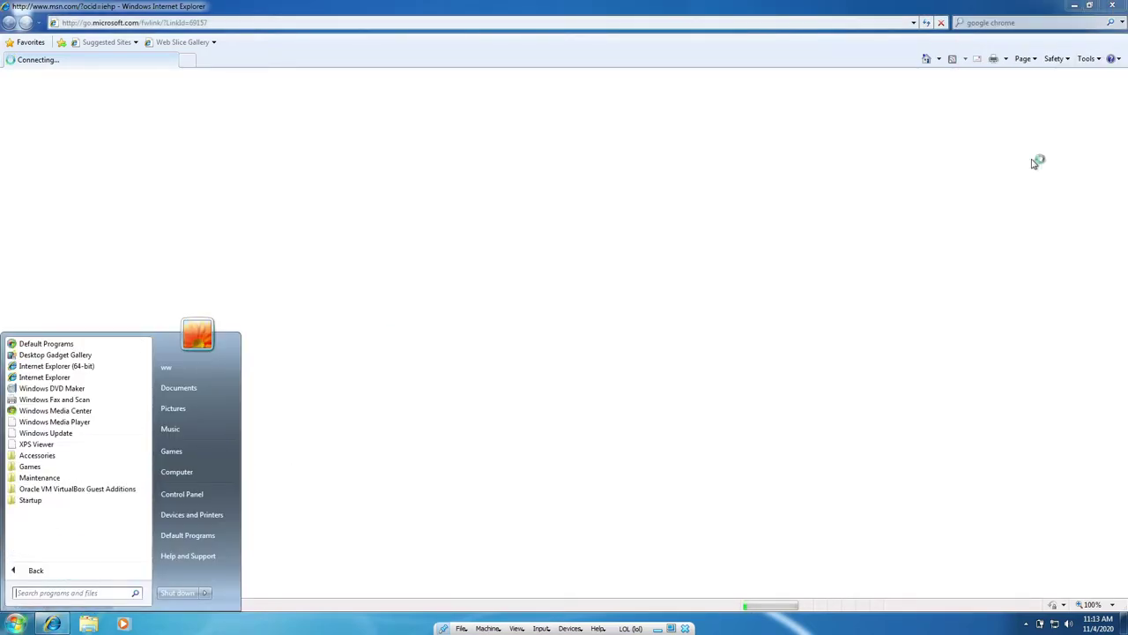
pyautogui.click(1091, 6)
# Add the Calendar, Windows Media Center and Weather gadgets in a column on the desktop's right side, and close the Gadget Gallery
pyautogui.rightClick(593, 351)
pyautogui.moveTo(621, 358)
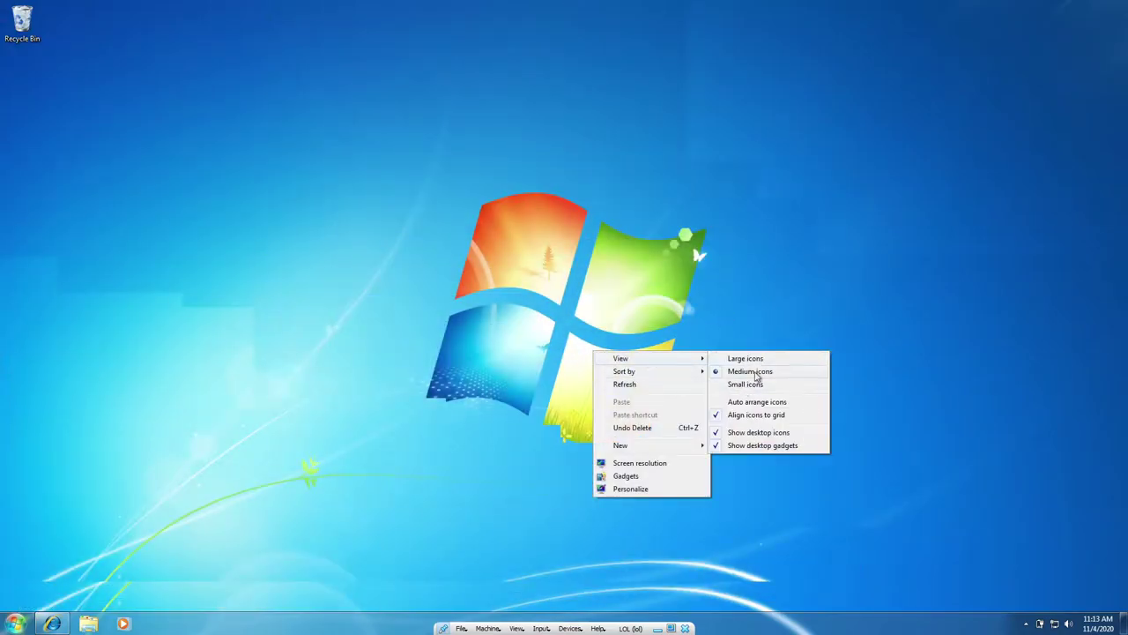
pyautogui.click(765, 446)
pyautogui.rightClick(746, 323)
pyautogui.click(775, 449)
pyautogui.moveTo(431, 257); pyautogui.dragTo(1089, 66)
pyautogui.moveTo(529, 318); pyautogui.dragTo(1080, 152)
pyautogui.moveTo(468, 318); pyautogui.dragTo(1056, 288)
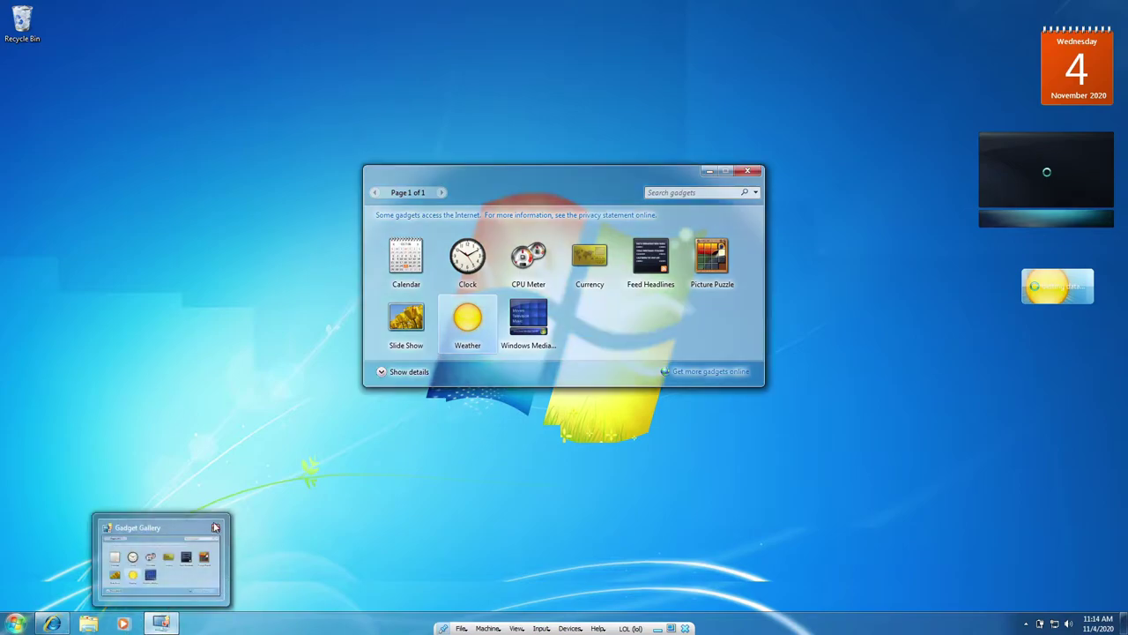
pyautogui.click(162, 622)
# Run the "google chrome" search in Internet Explorer and go through its first-run setup dialog
pyautogui.click(52, 622)
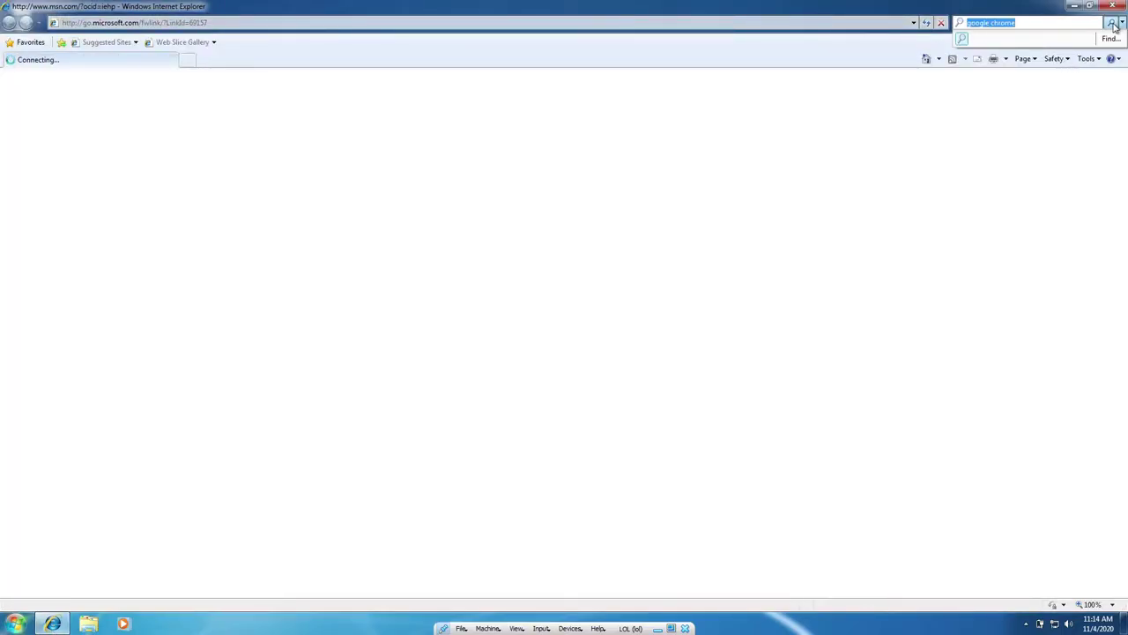
pyautogui.click(1113, 23)
pyautogui.click(636, 451)
pyautogui.click(650, 452)
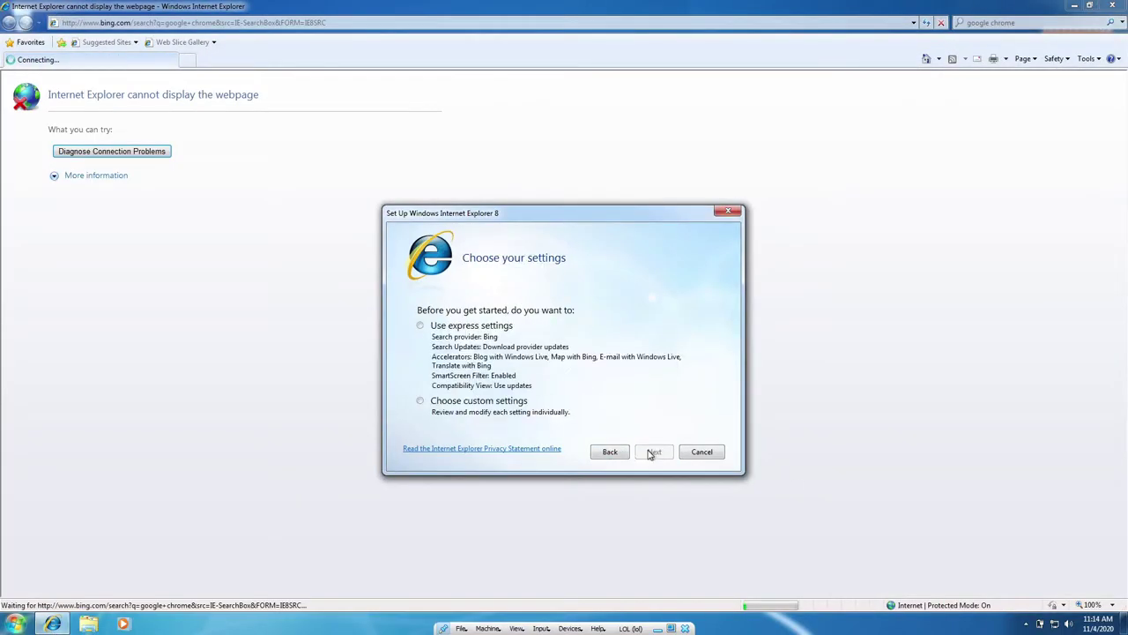
pyautogui.click(652, 452)
# Repeat the "google chrome" search in a new tab and close the original tab
pyautogui.click(1004, 23)
pyautogui.click(186, 60)
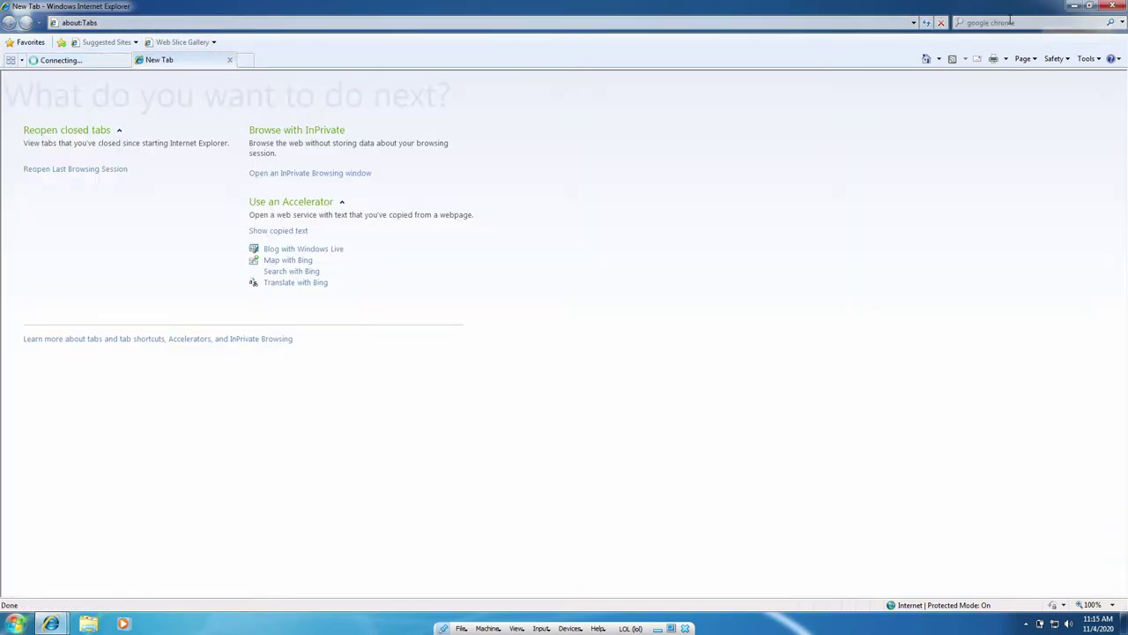
pyautogui.click(1010, 21)
pyautogui.press('Return')
pyautogui.click(116, 59)
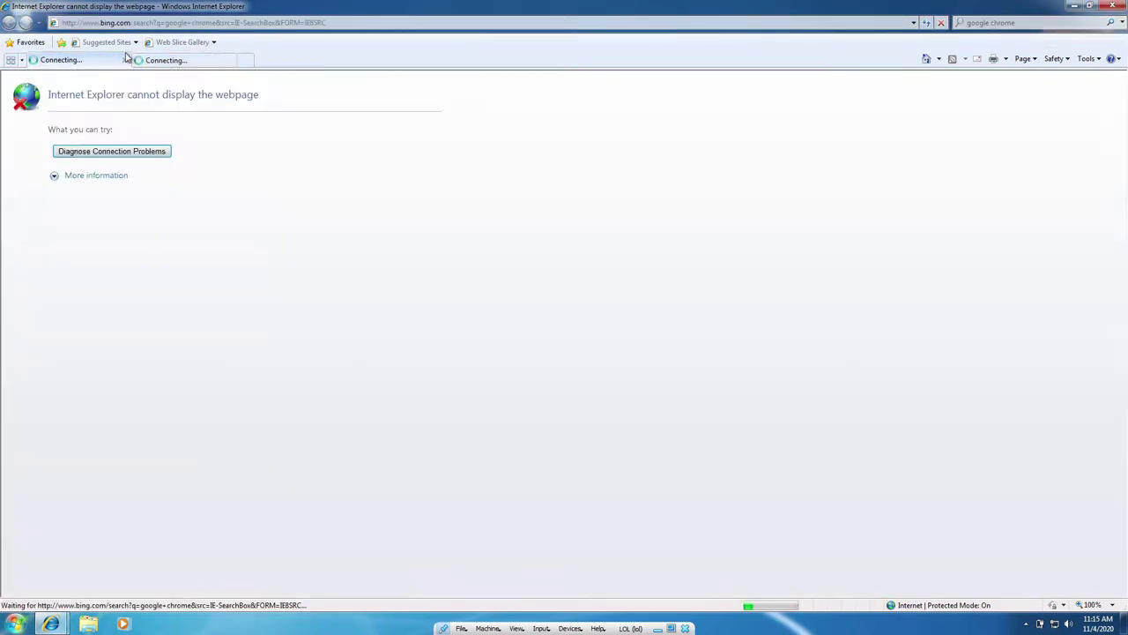
pyautogui.click(125, 60)
# Find cmd through the program search, run it as administrator, and close Internet Explorer
pyautogui.click(15, 624)
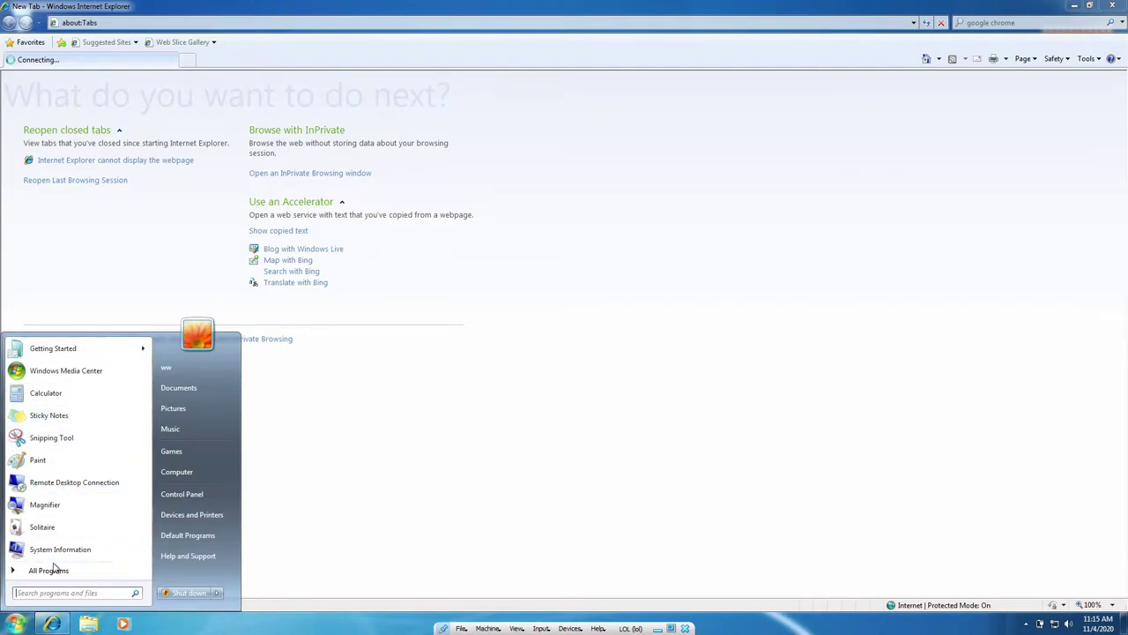
pyautogui.click(79, 575)
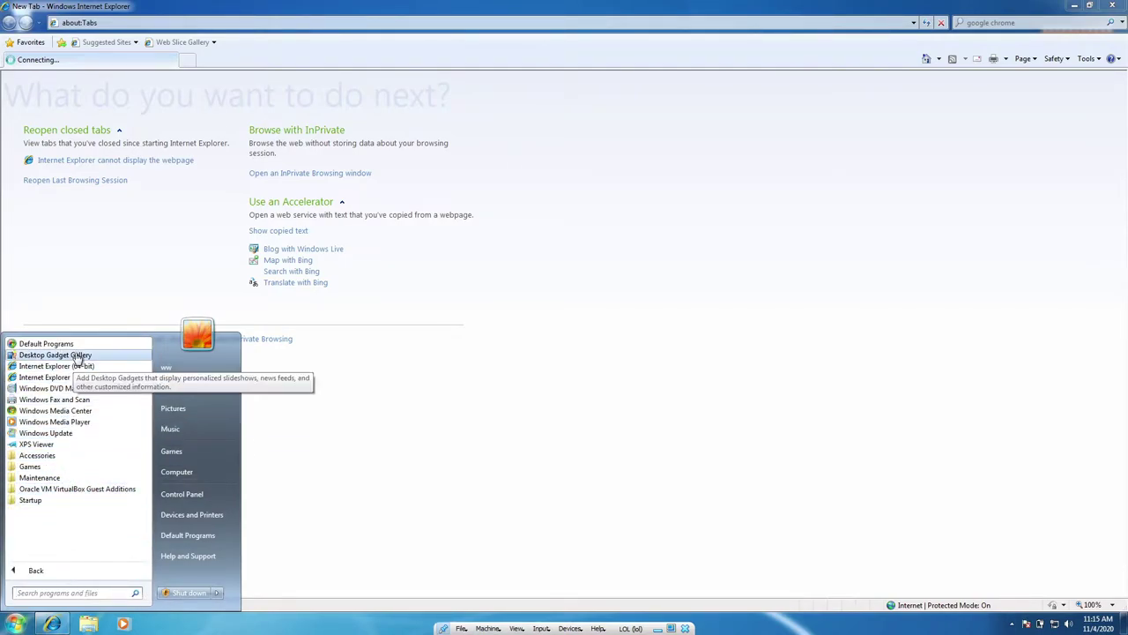
pyautogui.click(18, 570)
pyautogui.write('cmd')
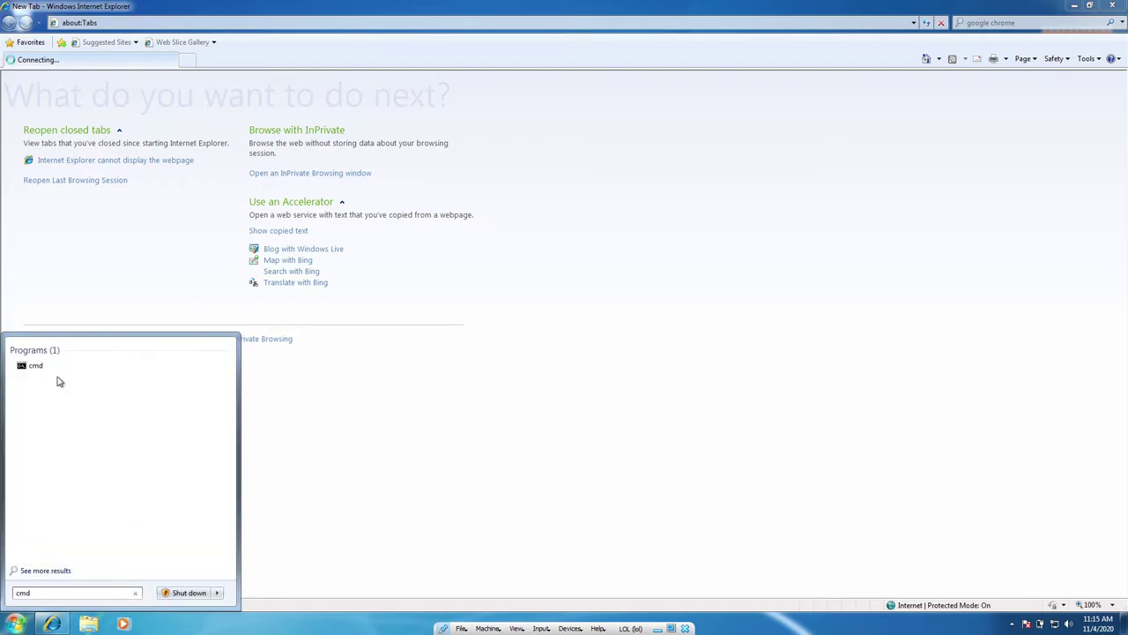
pyautogui.rightClick(43, 371)
pyautogui.click(76, 391)
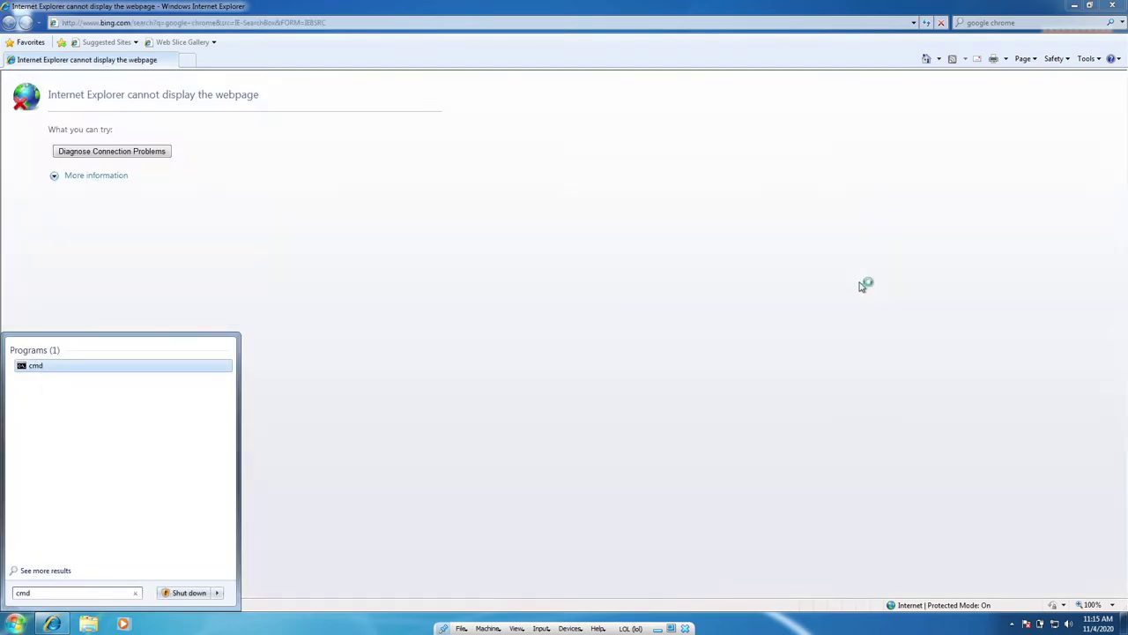
pyautogui.click(1113, 5)
# Switch to the host's web browser, search Google Images for "rd c /s /q", and return to the virtual machine
pyautogui.click(15, 623)
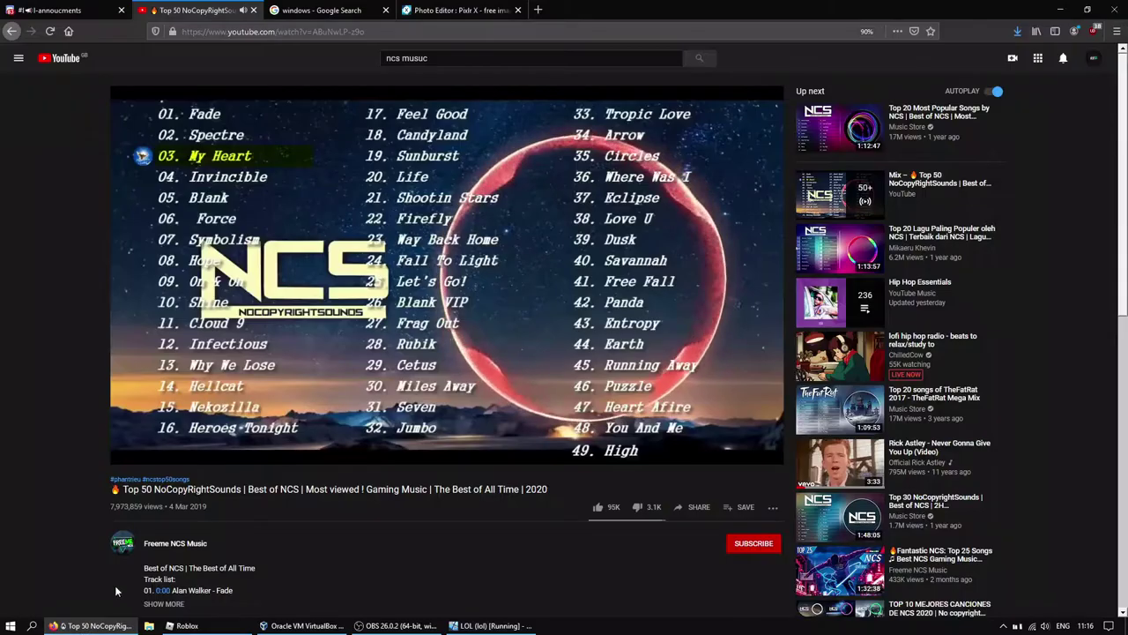
pyautogui.hotkey('ctrl', 'Tab')
pyautogui.write('rd 7')
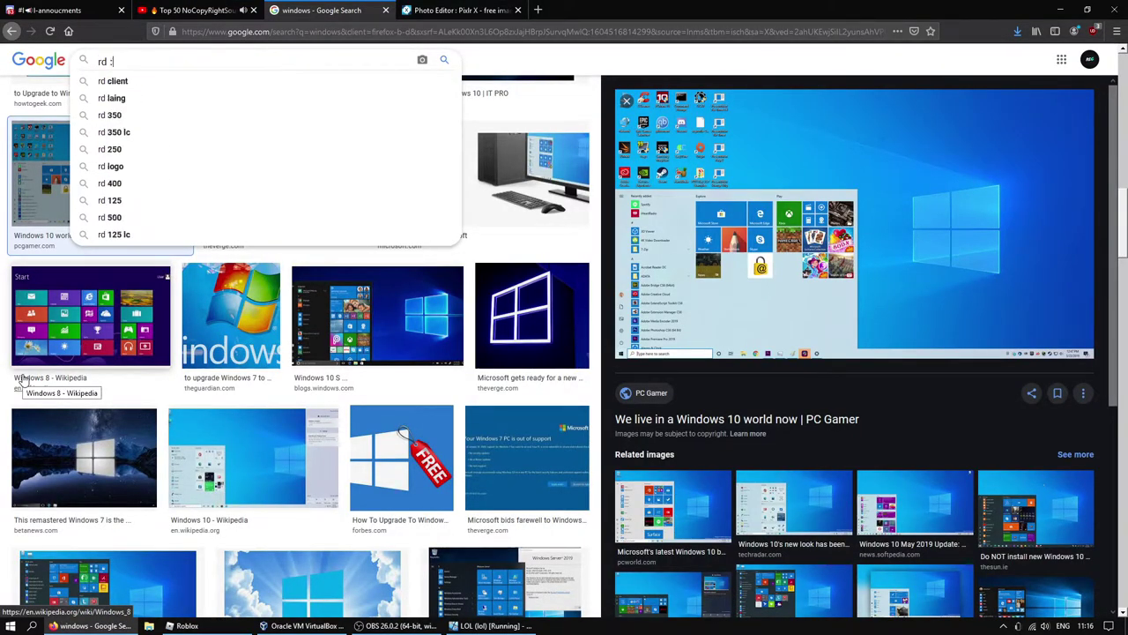
pyautogui.write('c /s /q')
pyautogui.press('Return')
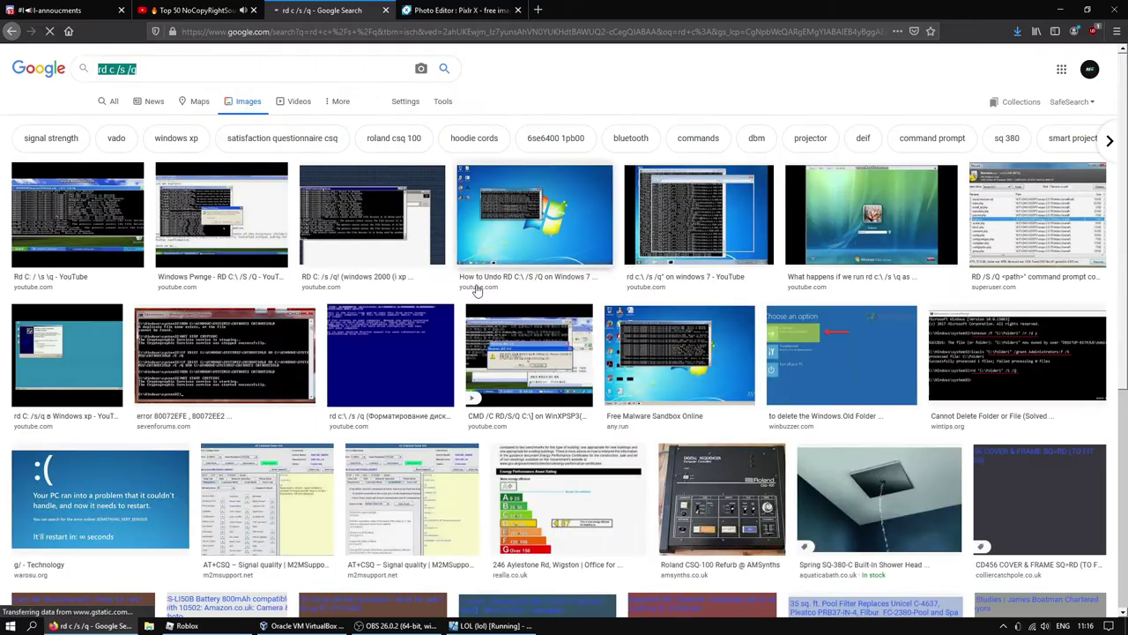
pyautogui.hotkey('alt', 'Tab')
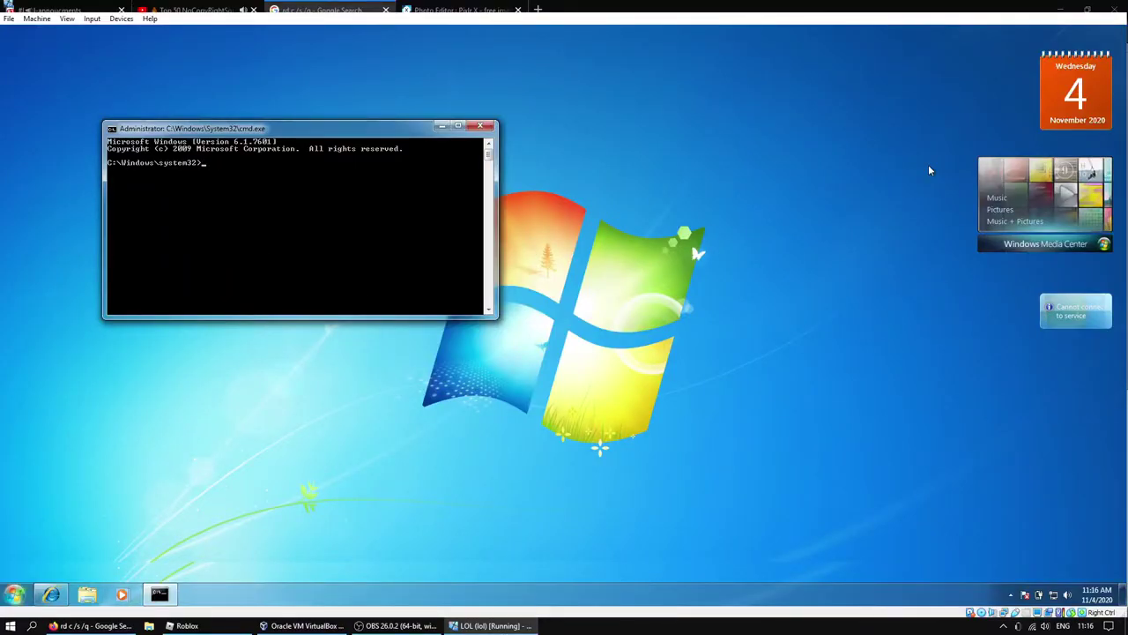
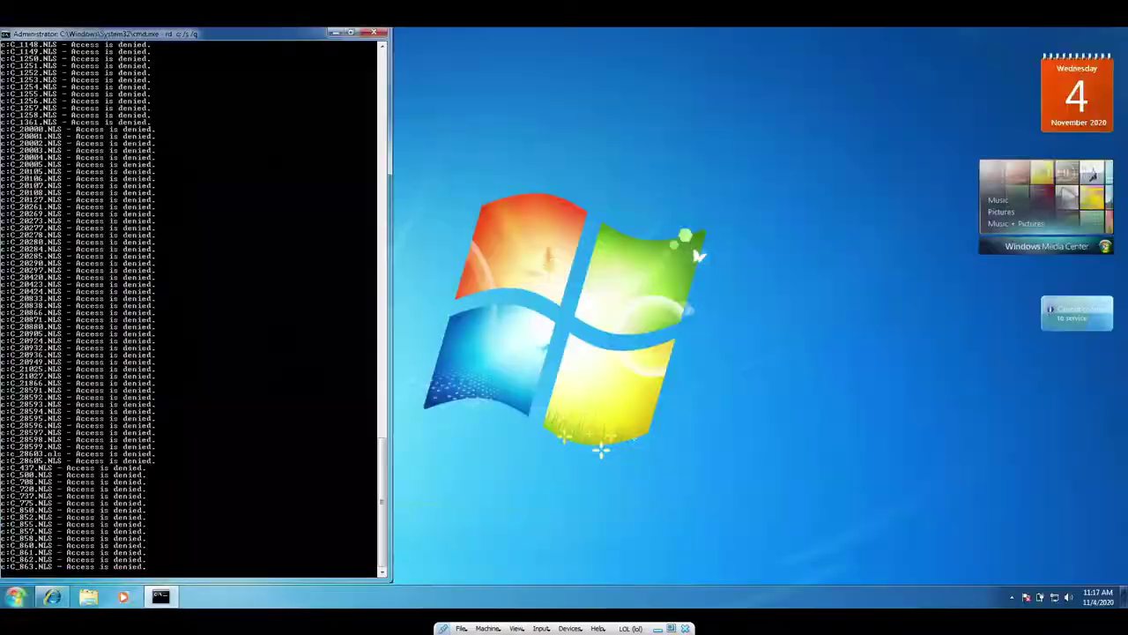
# Close the Command Prompt running the rd command and start cmd as administrator again
pyautogui.click(380, 10)
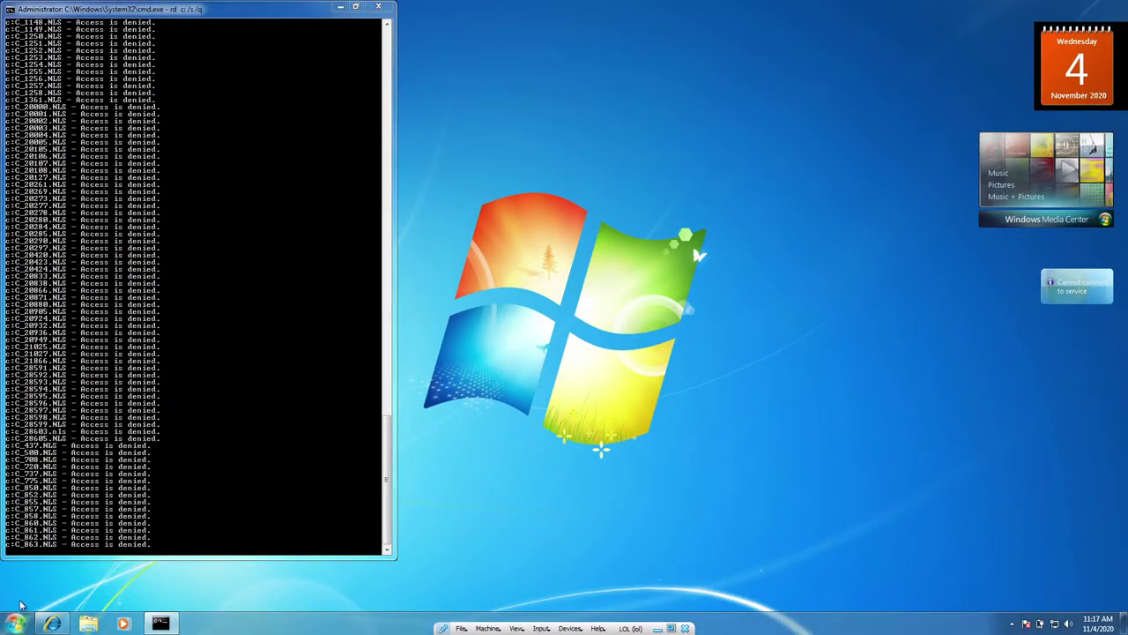
pyautogui.press('super')
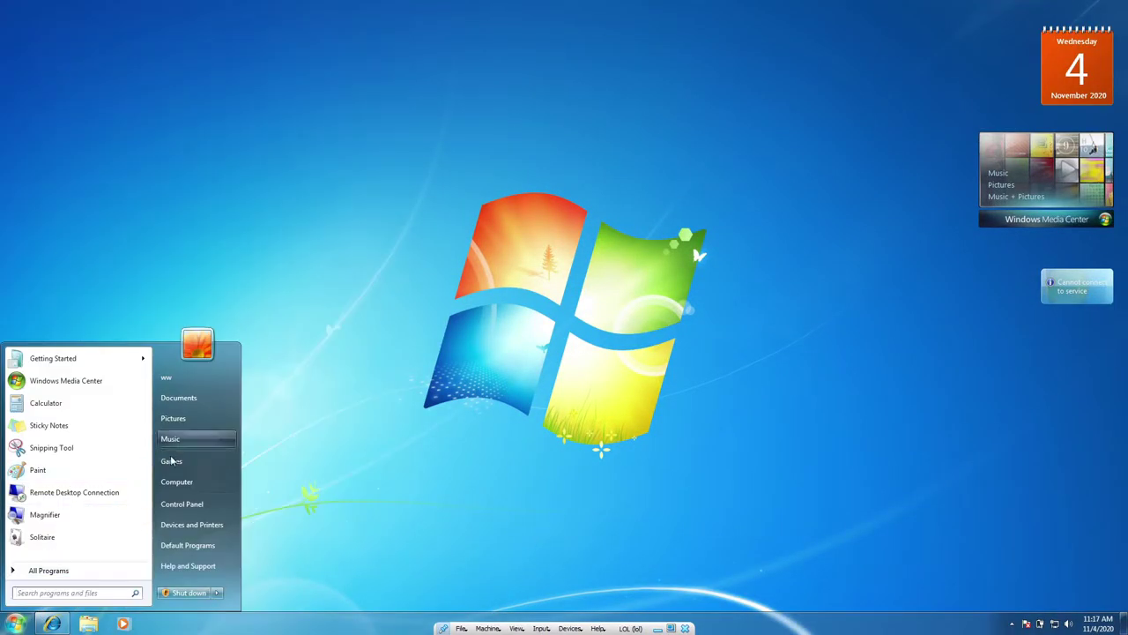
pyautogui.write('cmd')
pyautogui.rightClick(48, 374)
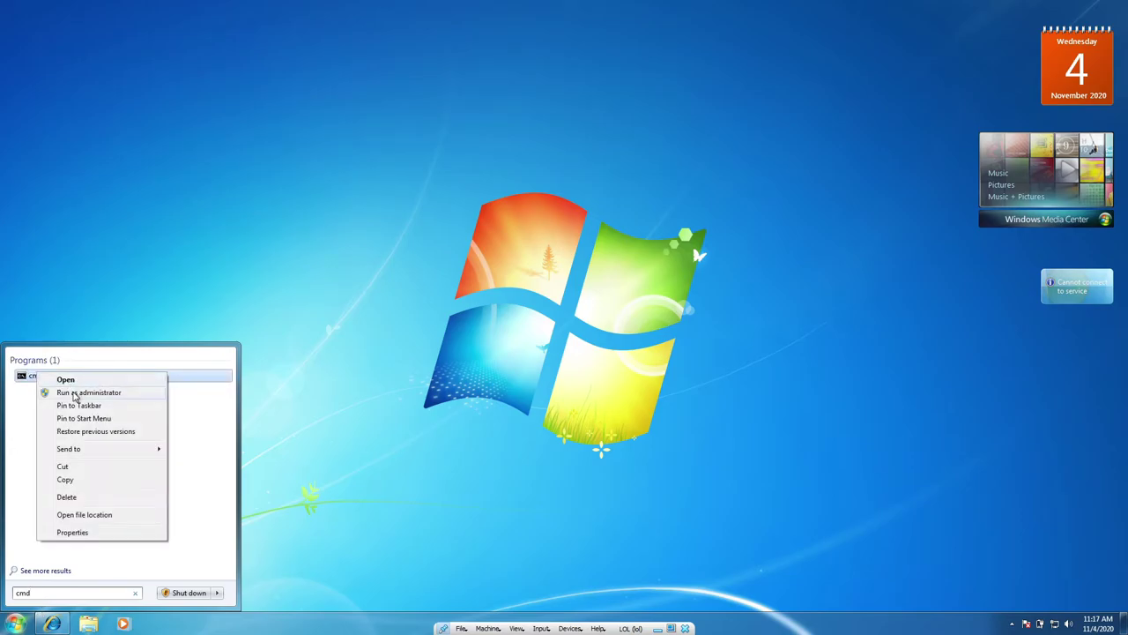
pyautogui.click(75, 393)
pyautogui.click(195, 468)
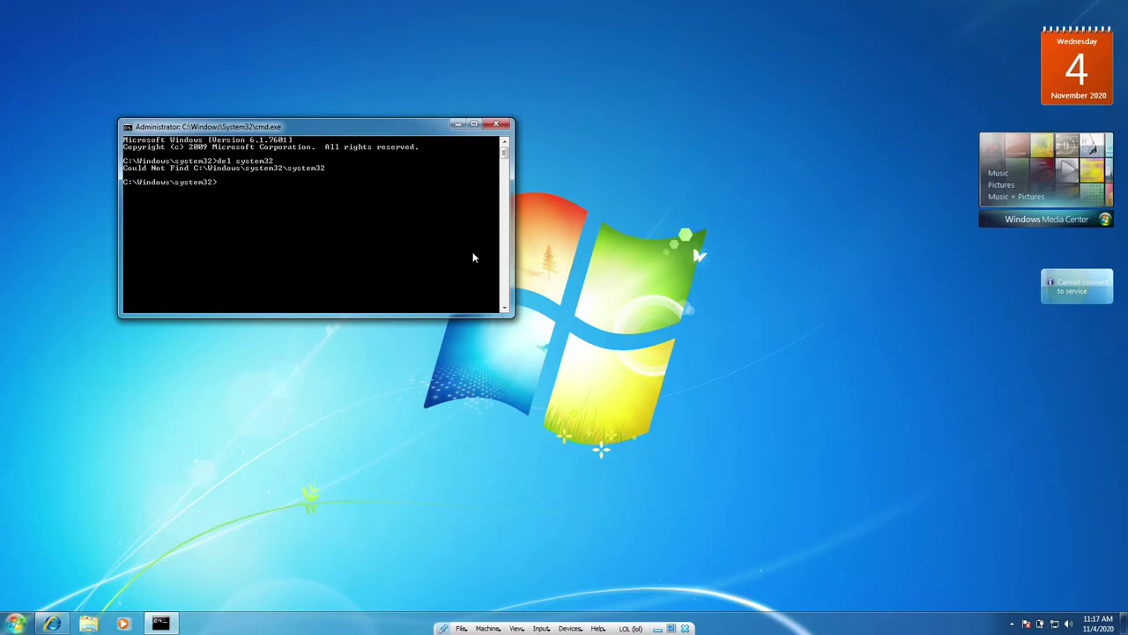
# Delete the folders from addins to Help in C:\Windows with Windows Explorer, and close the Command Prompt and the folder window
pyautogui.click(88, 623)
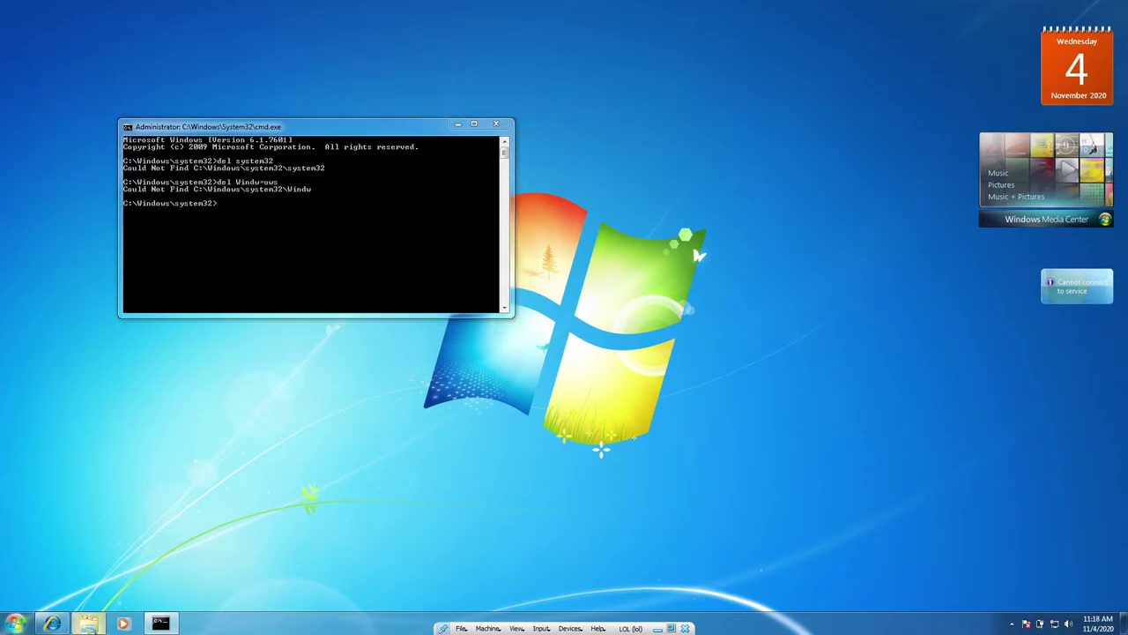
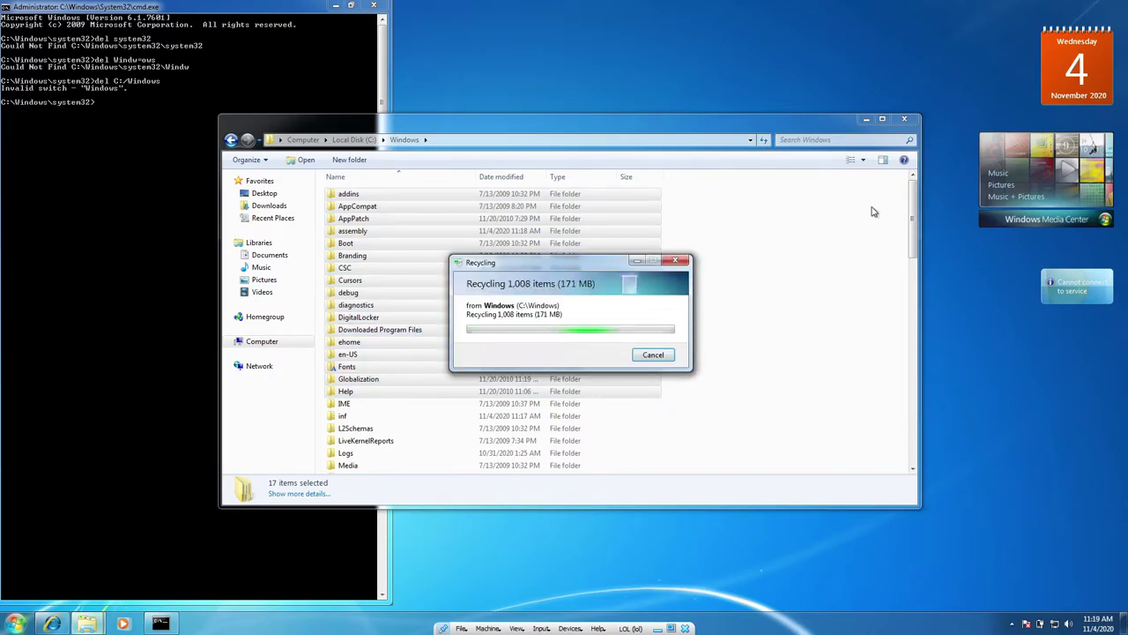
pyautogui.click(593, 349)
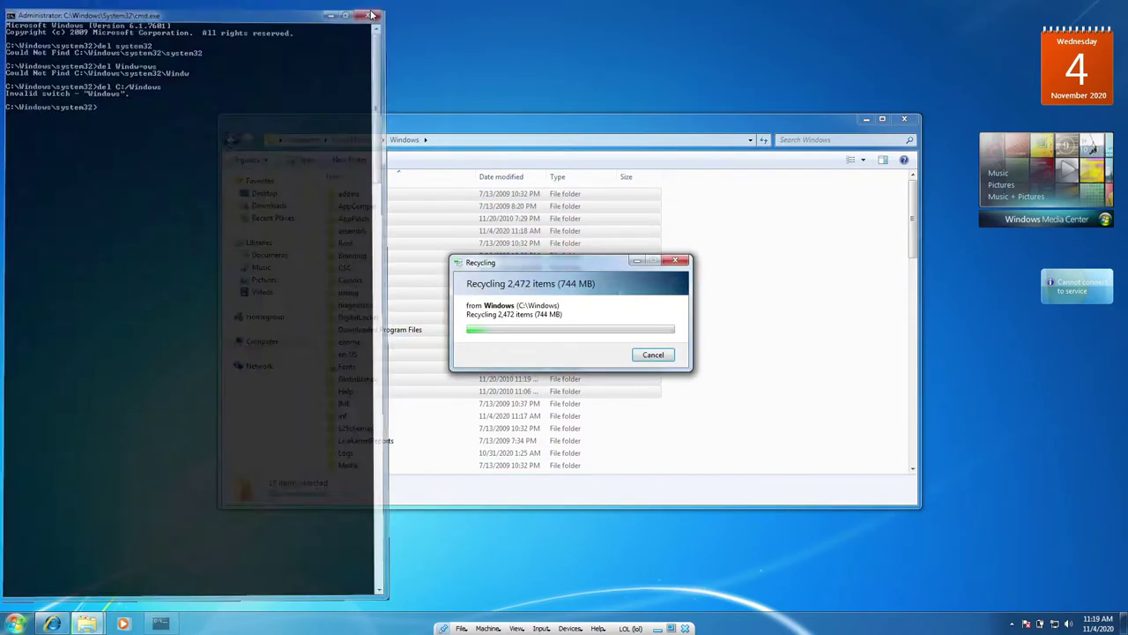
pyautogui.click(3, 615)
pyautogui.click(3, 616)
pyautogui.click(904, 119)
# Bring the C:\Windows deletion back into view and skip the folders that require TrustedInstaller permission, including diagnostics and Branding
pyautogui.click(87, 624)
pyautogui.click(53, 624)
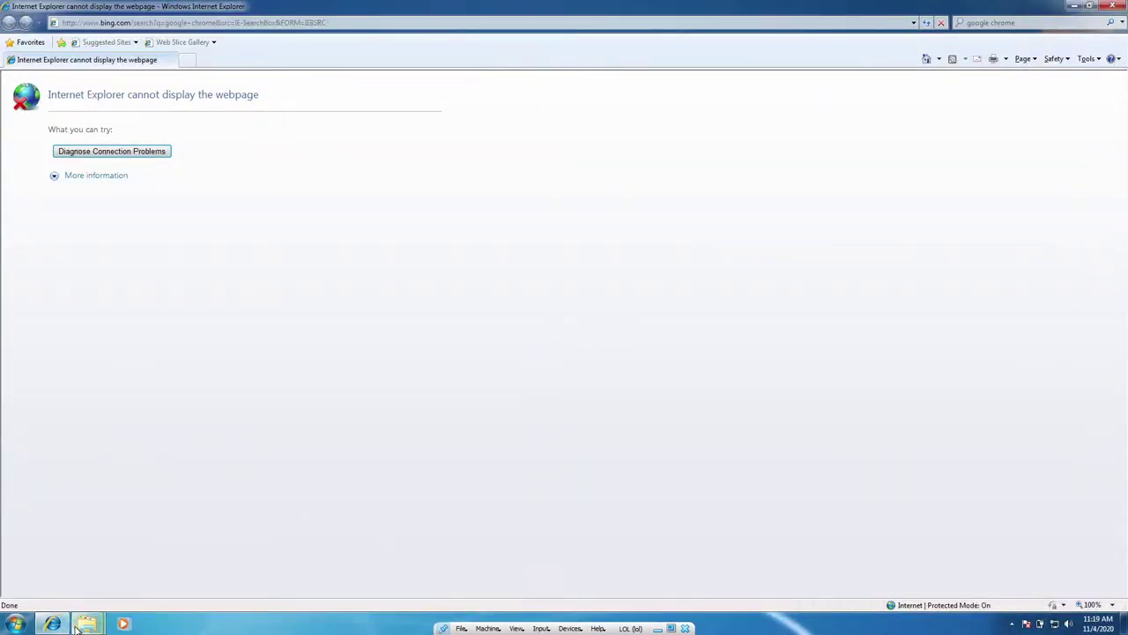
pyautogui.click(86, 624)
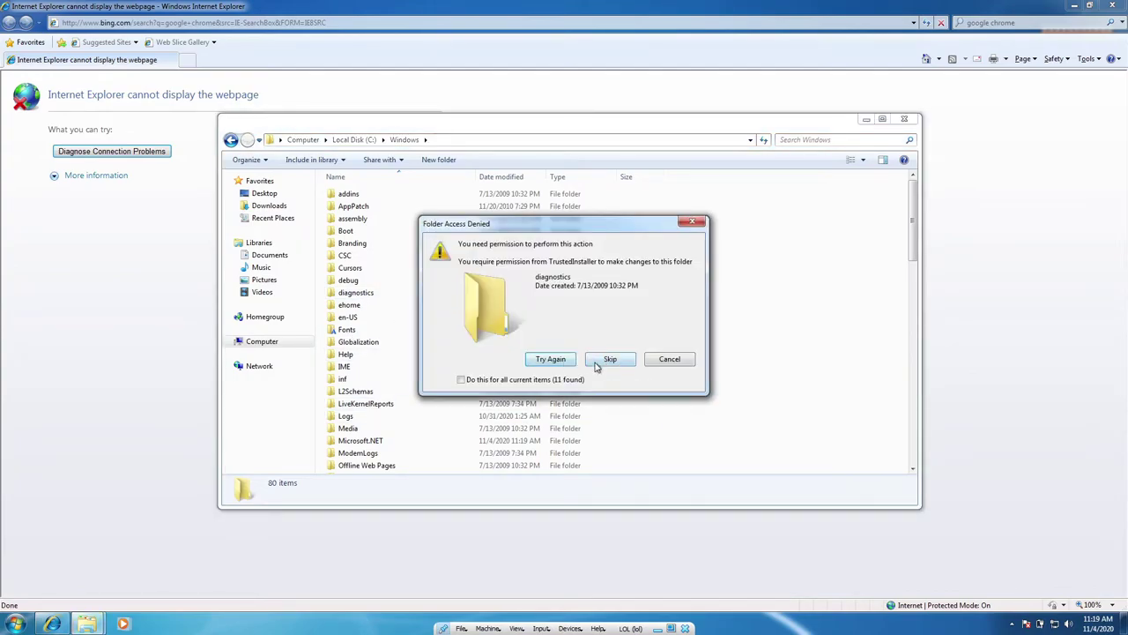
pyautogui.click(608, 360)
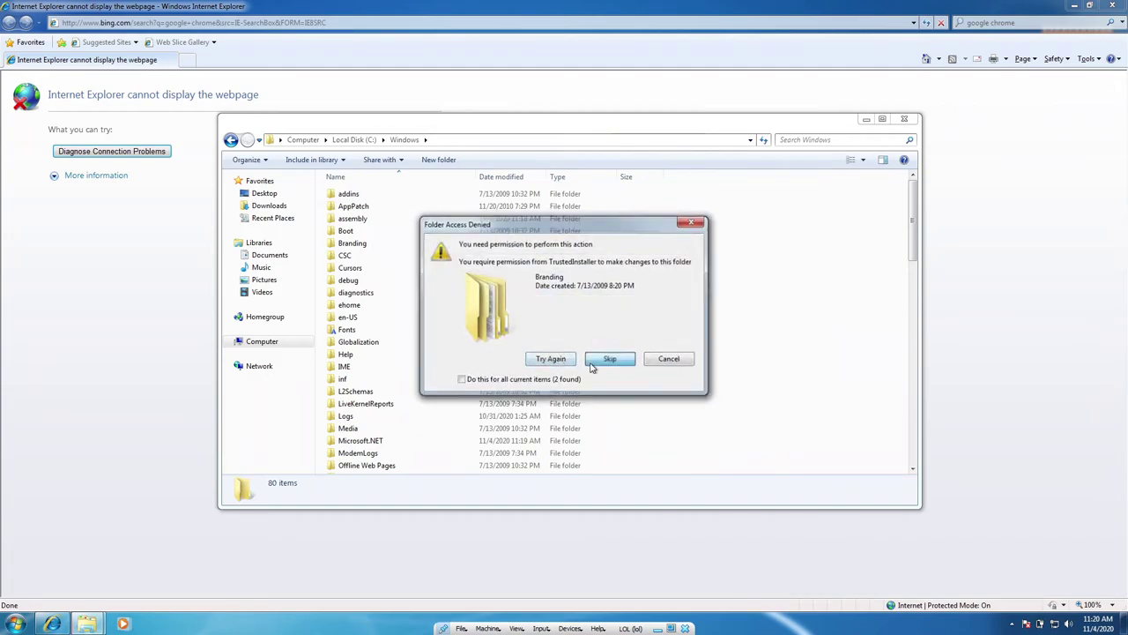
pyautogui.click(590, 365)
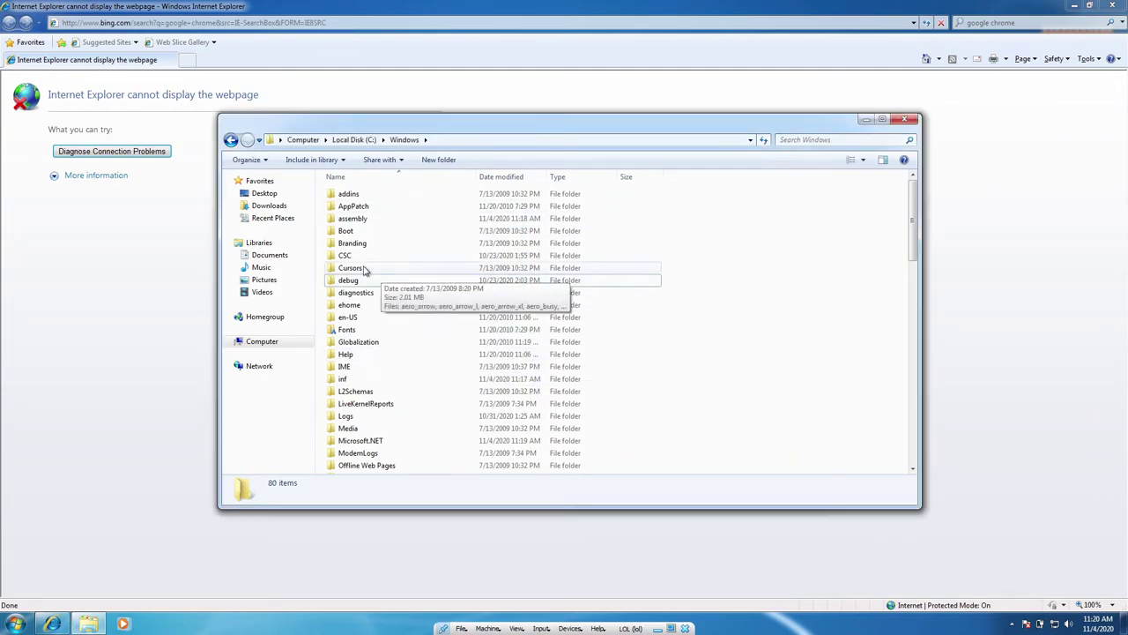
# Try to delete everything inside the C:\Windows\Boot folder, skipping the DVD folder and cancelling the remaining deletion
pyautogui.doubleClick(369, 232)
pyautogui.hotkey('ctrl', 'a')
pyautogui.press('Delete')
pyautogui.press('Return')
pyautogui.click(625, 329)
pyautogui.click(610, 357)
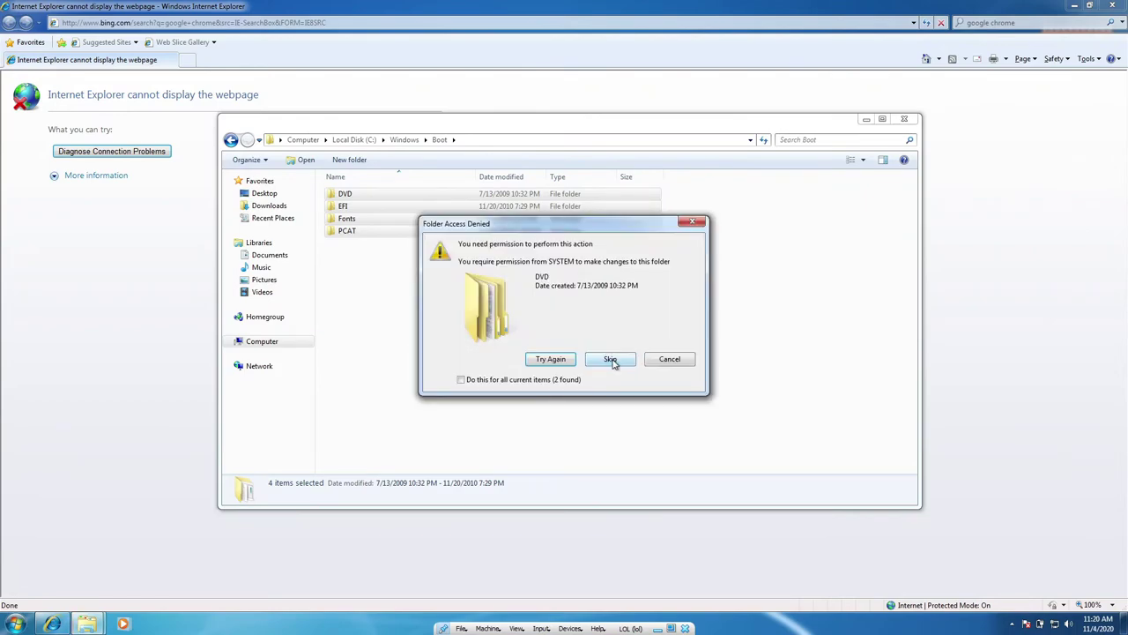
pyautogui.click(614, 362)
pyautogui.click(664, 356)
# Search the web for "take ownership download" in Internet Explorer
pyautogui.click(293, 22)
pyautogui.write('ta')
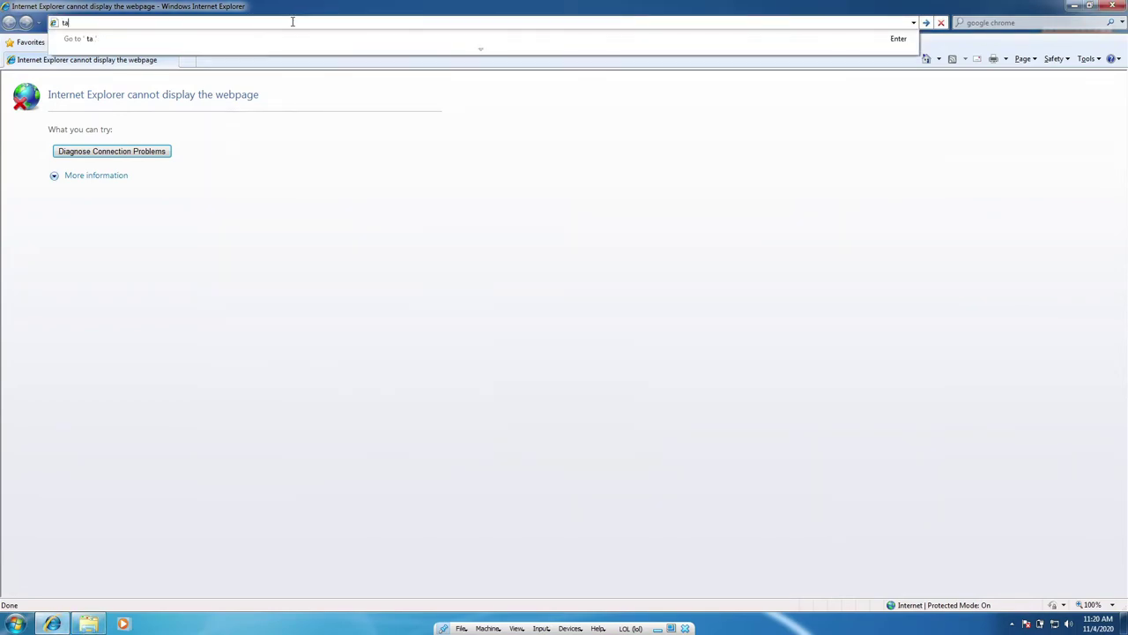
pyautogui.write('le ownership downoad')
pyautogui.press('Return')
# Return to C:\Windows in Windows Explorer and select the twunk_16 and twunk_32 files
pyautogui.click(88, 623)
pyautogui.click(284, 340)
pyautogui.doubleClick(399, 209)
pyautogui.click(400, 208)
pyautogui.doubleClick(353, 243)
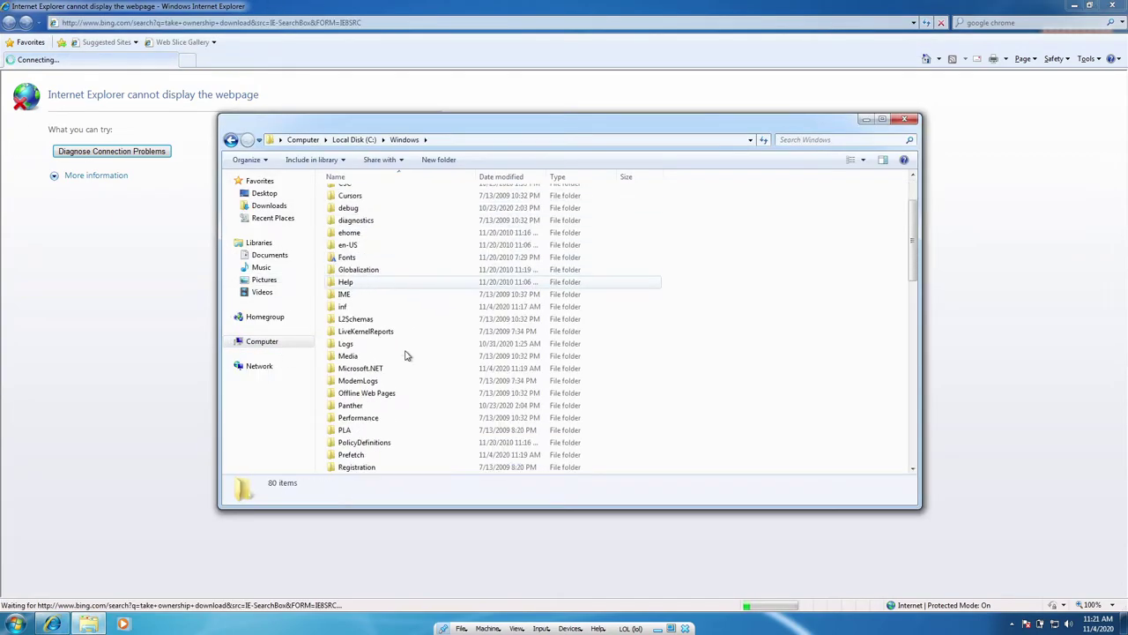
pyautogui.moveTo(912, 231); pyautogui.dragTo(868, 505)
pyautogui.moveTo(765, 376); pyautogui.dragTo(357, 396)
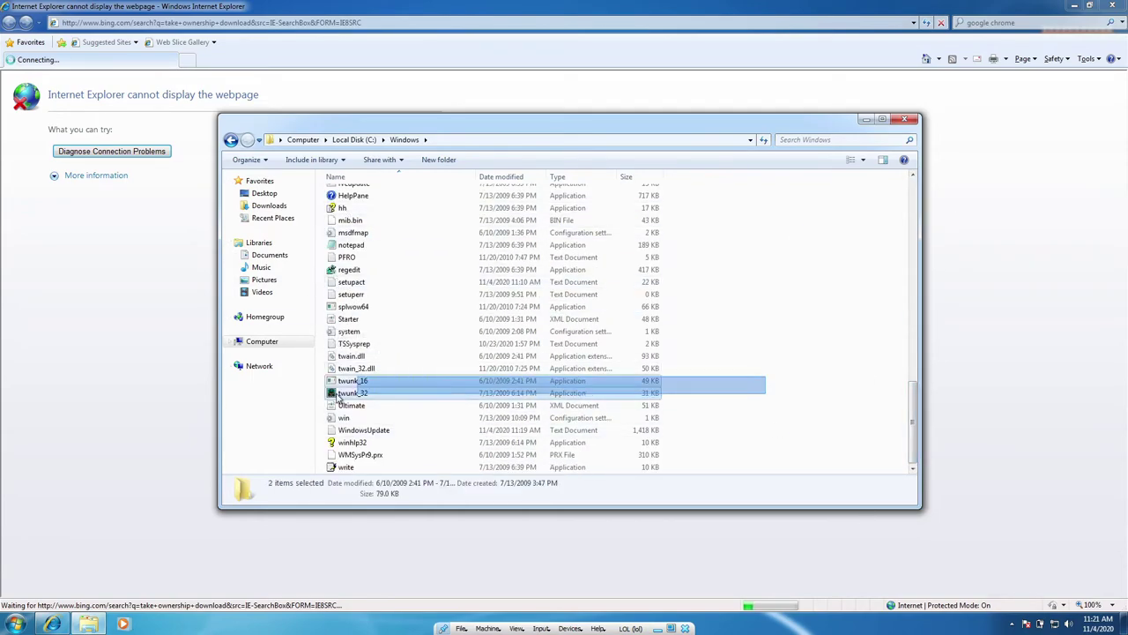
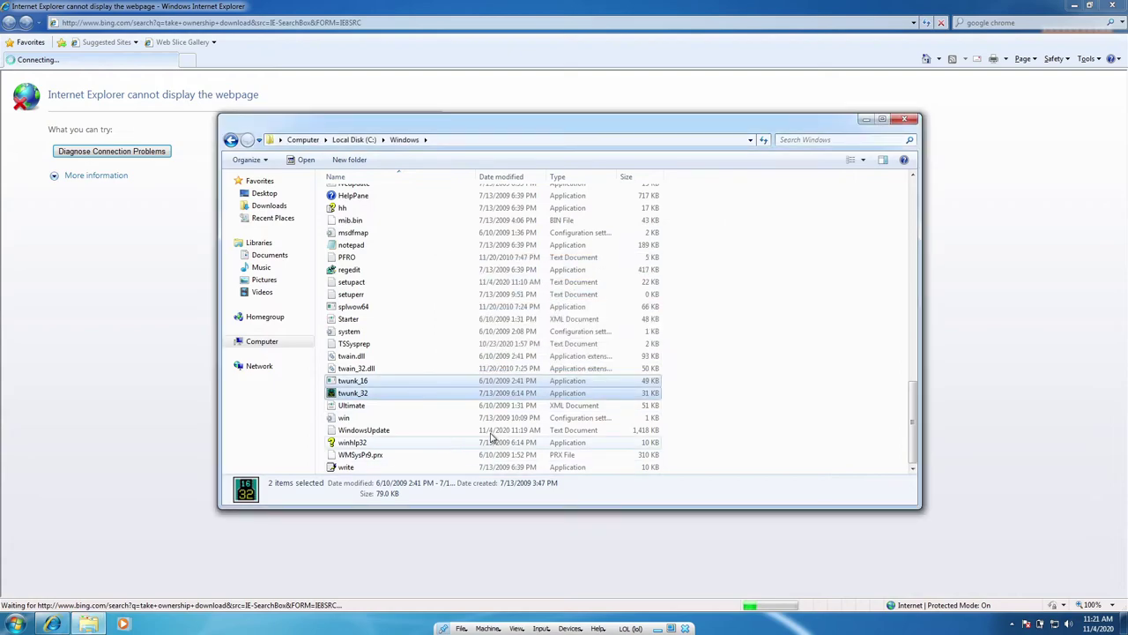
# Check the take ownership search page in Internet Explorer, and bring up the available actions for the System32 folder in C:\Windows
pyautogui.hotkey('alt', 'Tab')
pyautogui.click(69, 179)
pyautogui.click(69, 179)
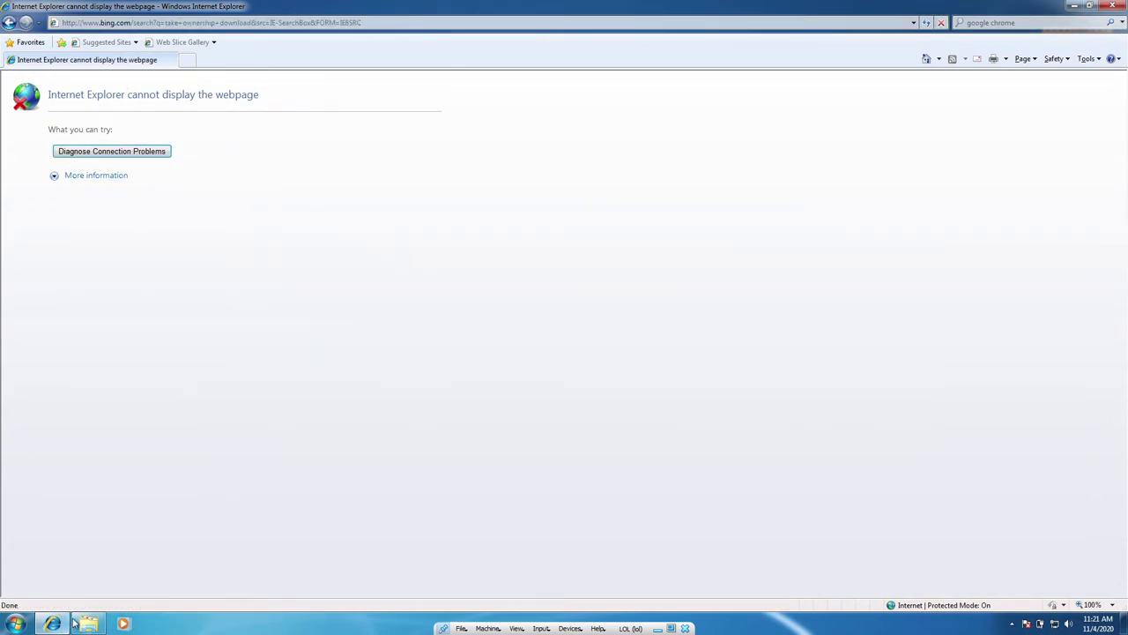
pyautogui.hotkey('alt', 'Tab')
pyautogui.scroll(3, 436, 260)
pyautogui.rightClick(360, 217)
pyautogui.doubleClick(340, 231)
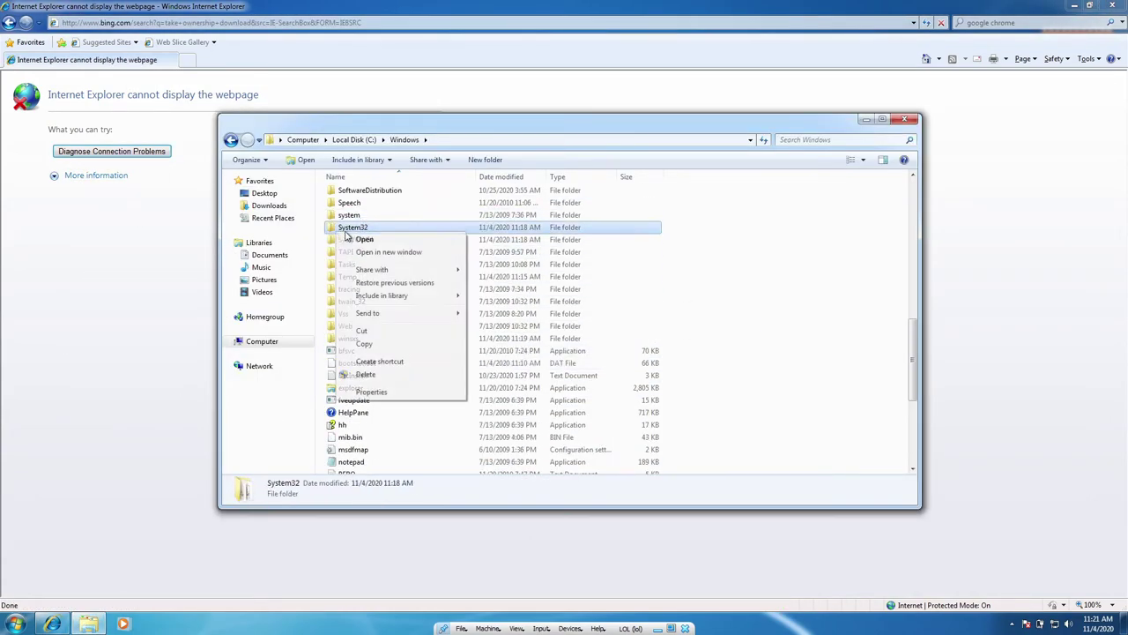
# Take the virtual machine out of full screen and shut down Windows 7
pyautogui.click(1098, 624)
pyautogui.click(674, 627)
pyautogui.click(19, 591)
pyautogui.click(164, 567)
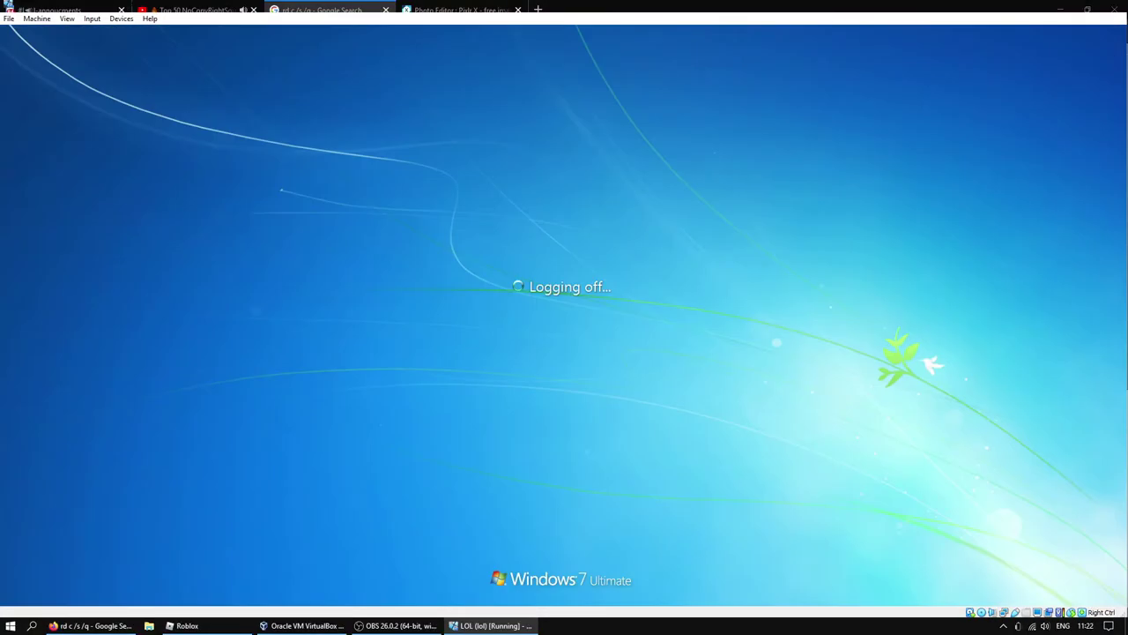
# Switch to the host's browser and examine the "CMD /C RD/S/Q C:\" and Windows.Old folder image results while checking the shutdown
pyautogui.click(91, 626)
pyautogui.scroll(-2, 669, 287)
pyautogui.scroll(1, 617, 295)
pyautogui.click(515, 318)
pyautogui.click(501, 438)
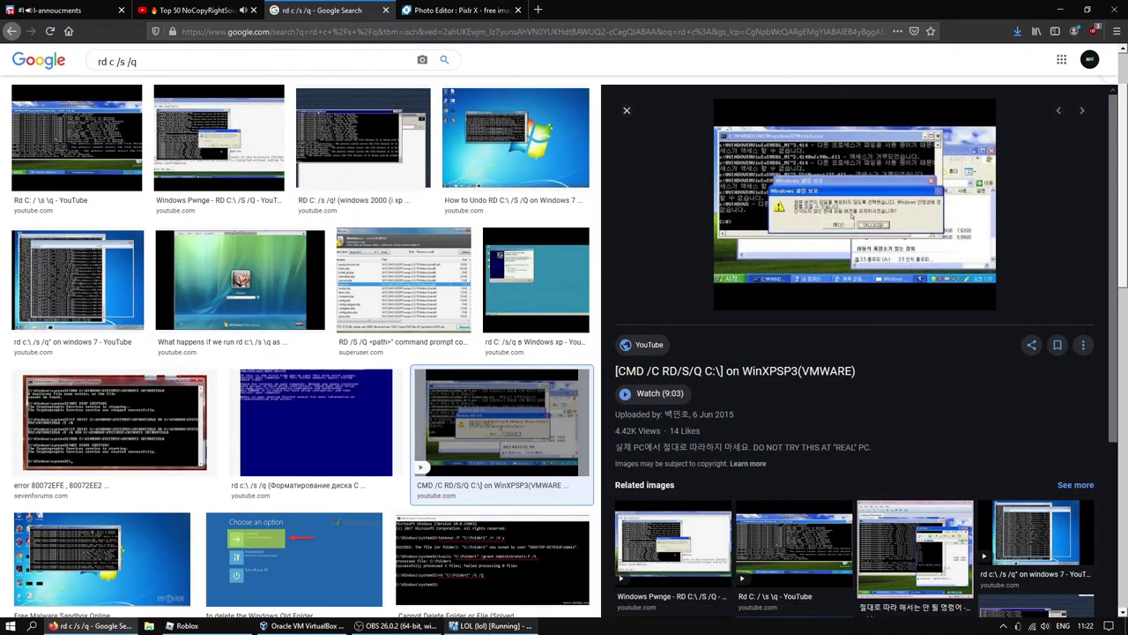
pyautogui.click(492, 625)
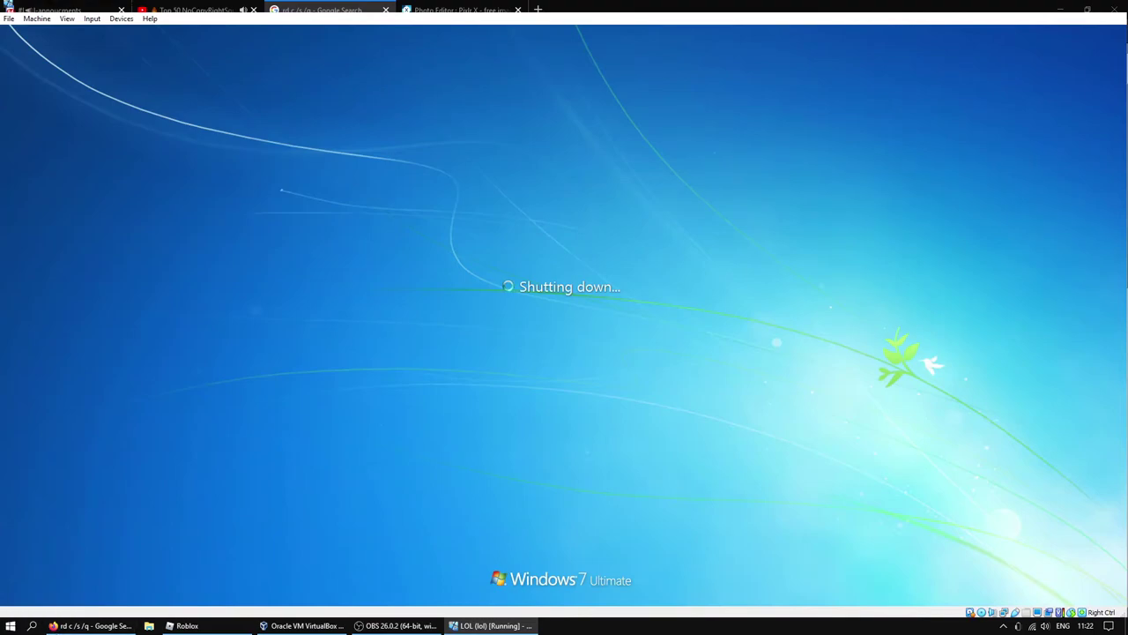
pyautogui.click(398, 625)
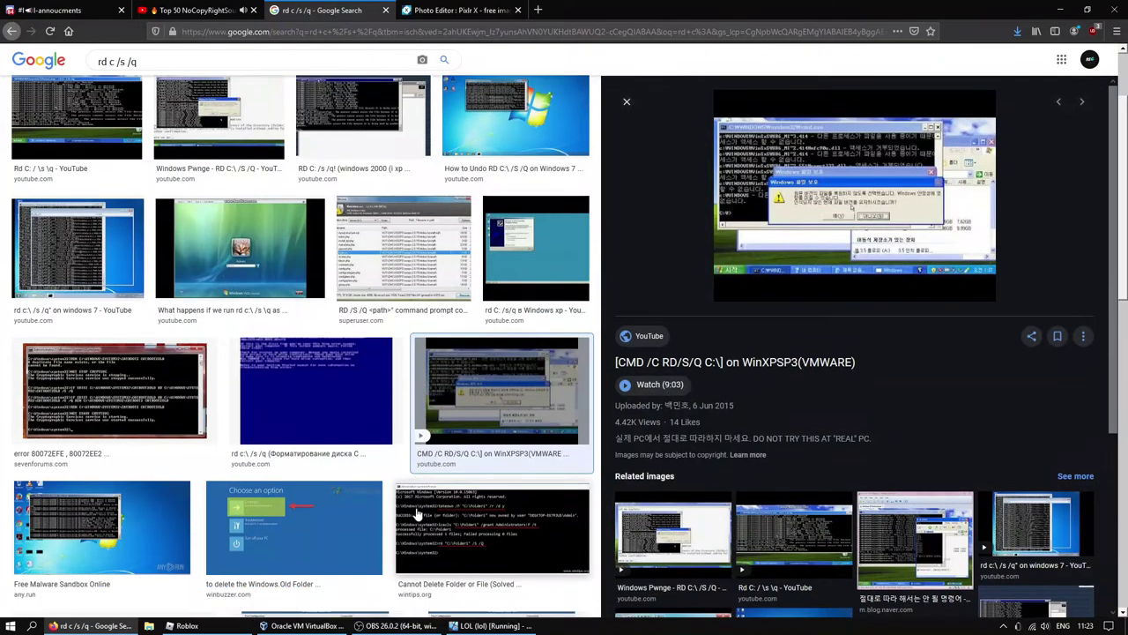
pyautogui.click(359, 518)
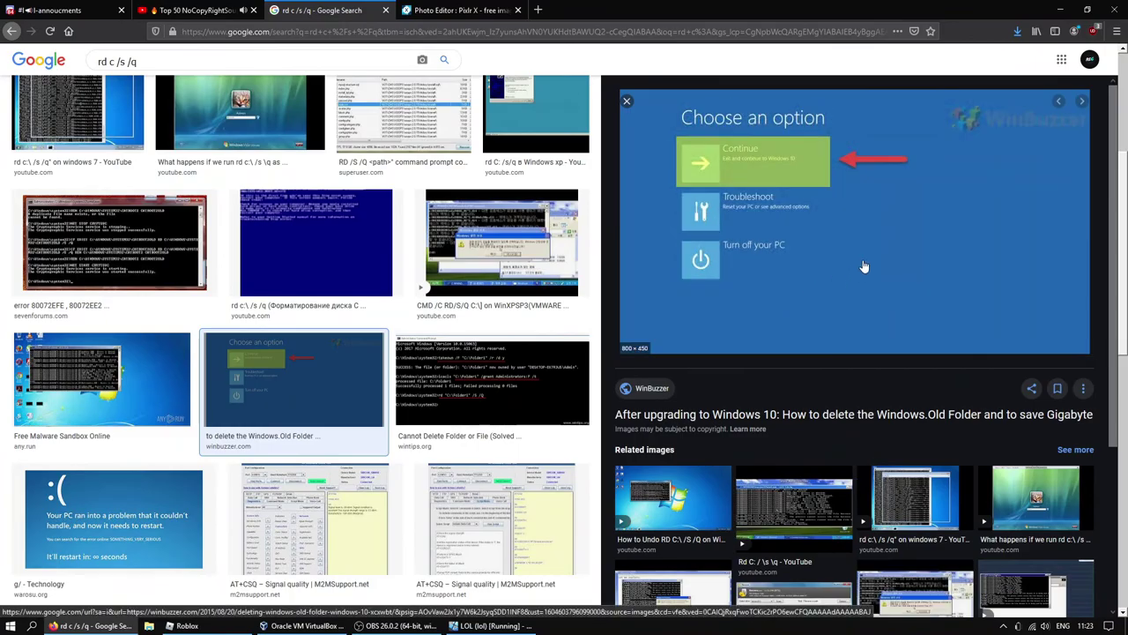
pyautogui.scroll(-4, 636, 423)
# Start the LOL virtual machine again from Oracle VM VirtualBox Manager and maximize its window
pyautogui.click(489, 625)
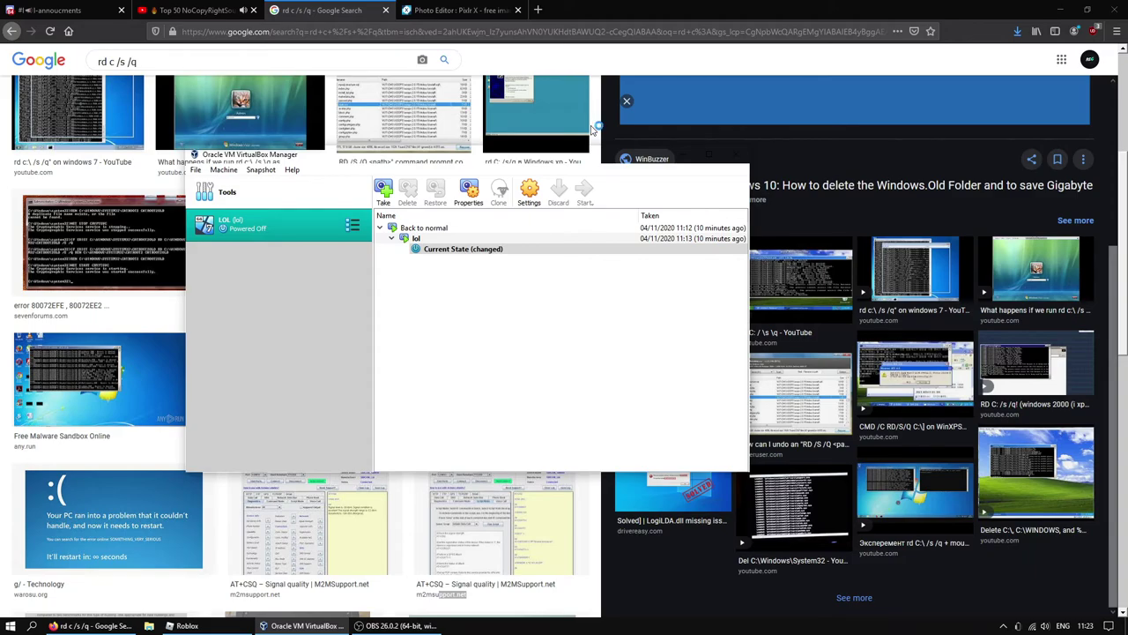
pyautogui.press('Return')
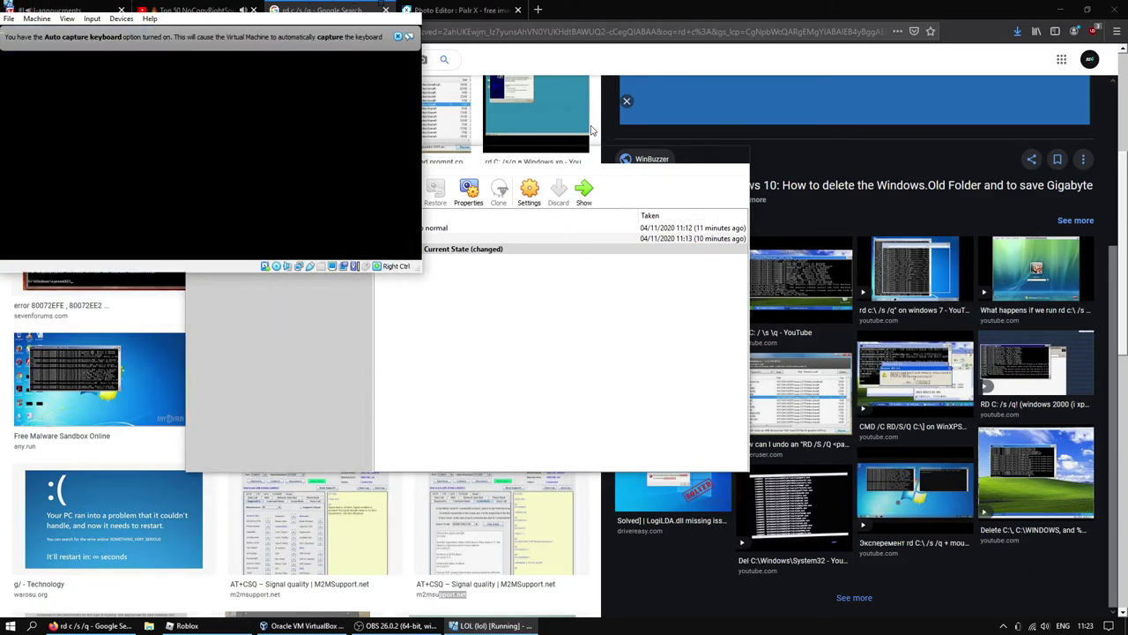
pyautogui.click(555, 7)
# Examine the "g/ - Technology" error screen and "How to Undo RD C:\ /S /Q" image results in the host's browser
pyautogui.click(91, 625)
pyautogui.click(164, 497)
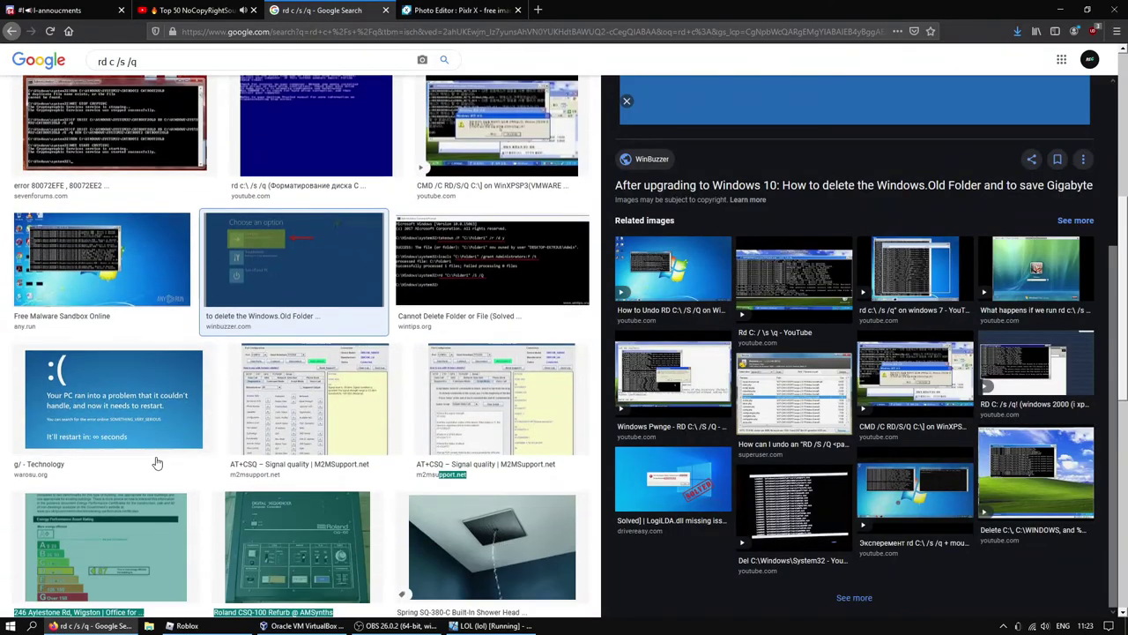
pyautogui.scroll(-2, 692, 364)
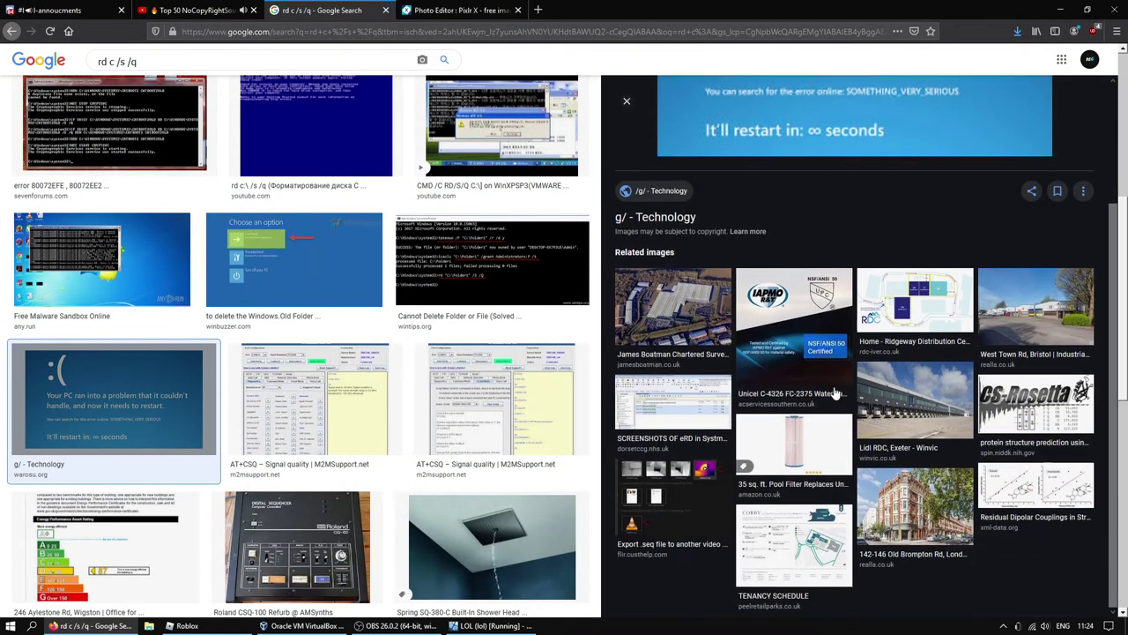
pyautogui.scroll(-7, 471, 381)
pyautogui.scroll(10, 472, 380)
pyautogui.scroll(2, 471, 380)
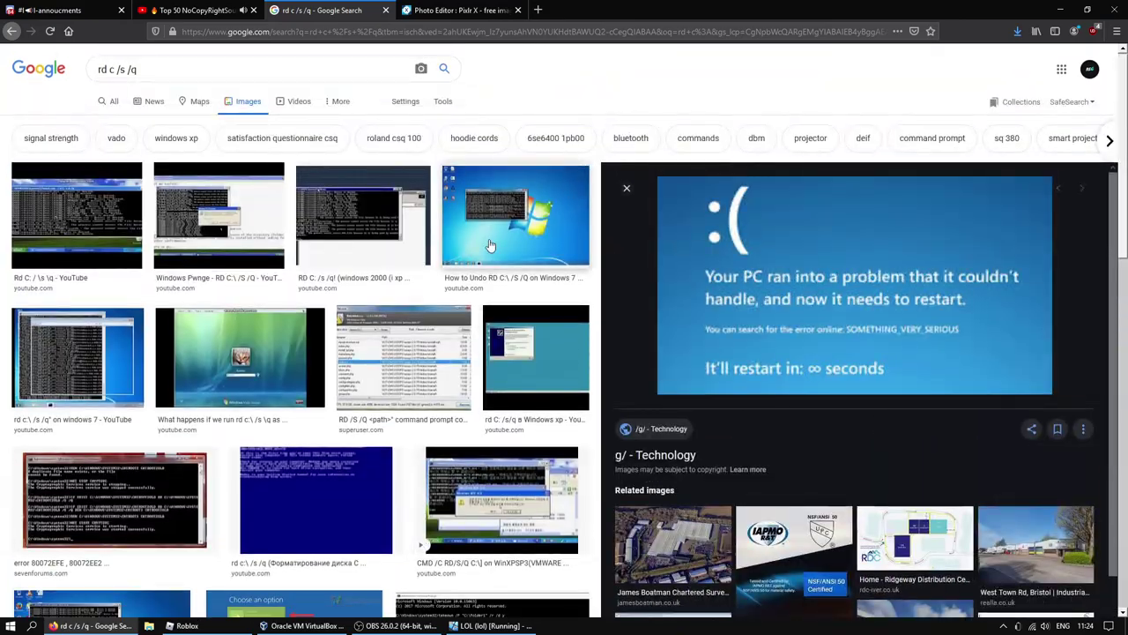
pyautogui.click(491, 243)
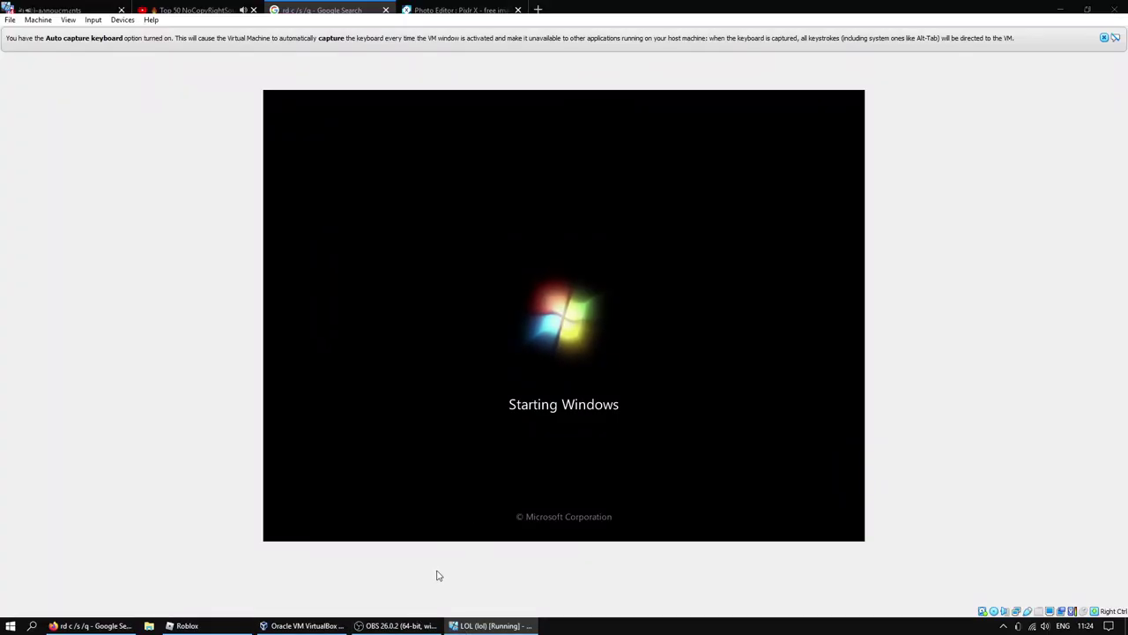
pyautogui.click(55, 626)
# Switch back to the virtual machine and boot it with the recommended Startup Repair option
pyautogui.click(489, 625)
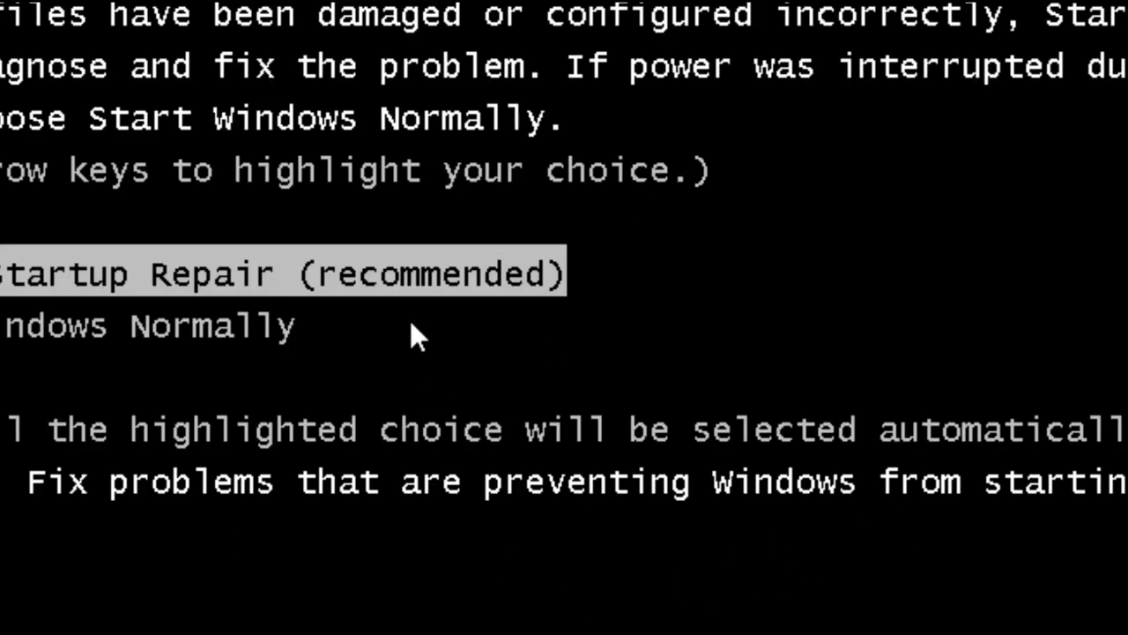
pyautogui.click(212, 153)
pyautogui.press('Return')
pyautogui.press('Return')
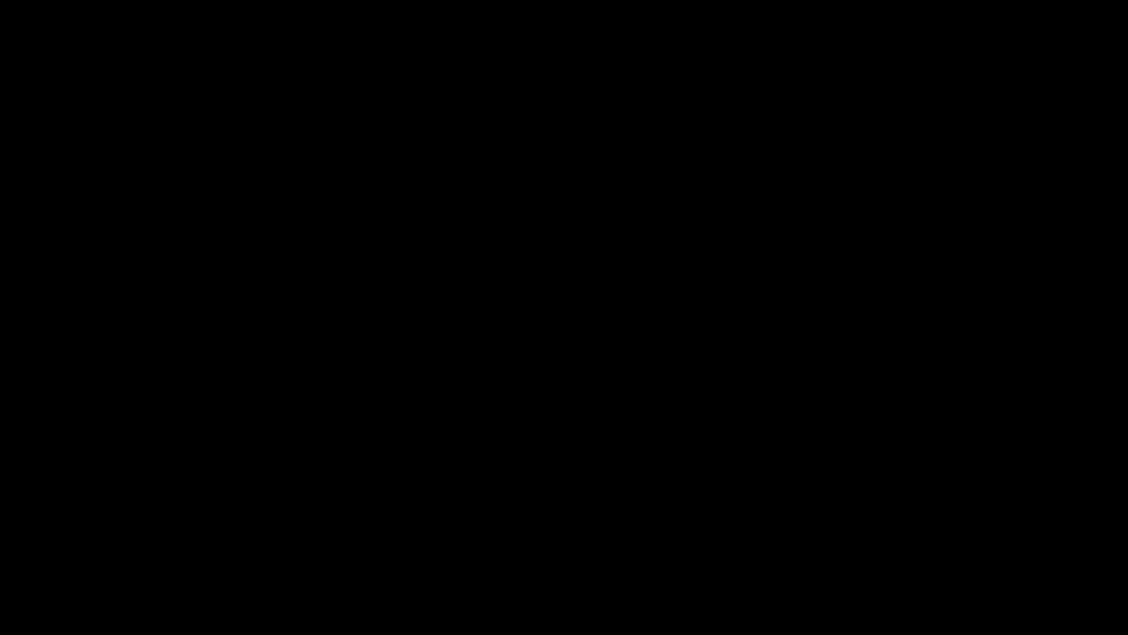